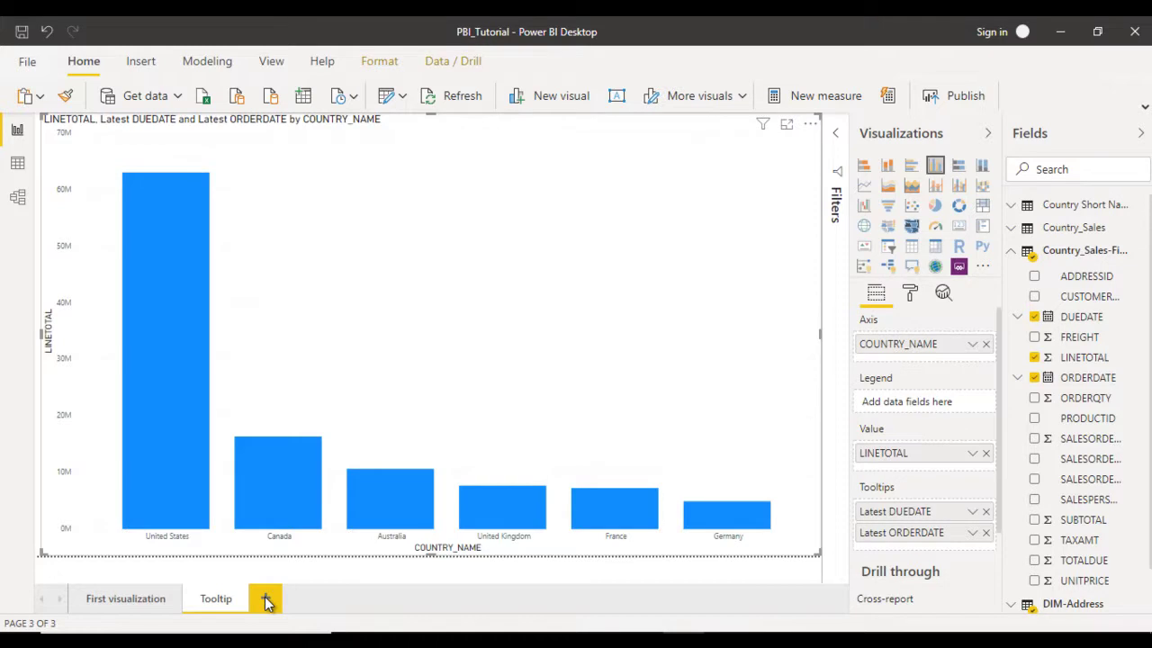
Step: Add a new blank report page and rename it 'Interation'
left_click(267, 600)
double_click(288, 599)
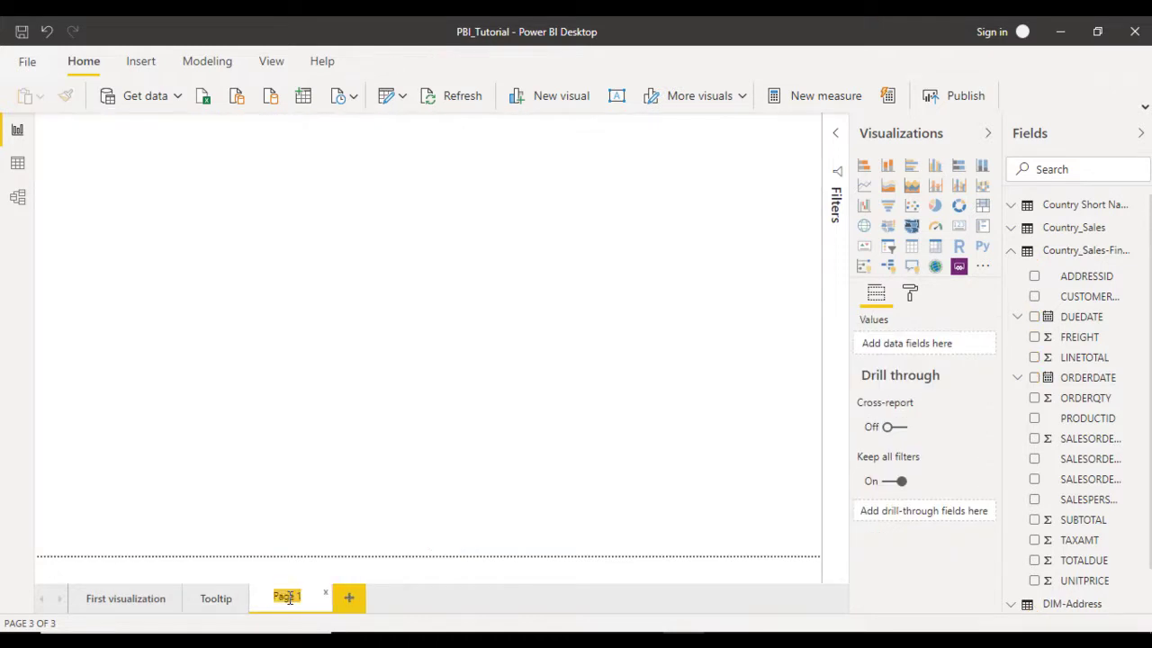
key("BackSpace")
key("Return")
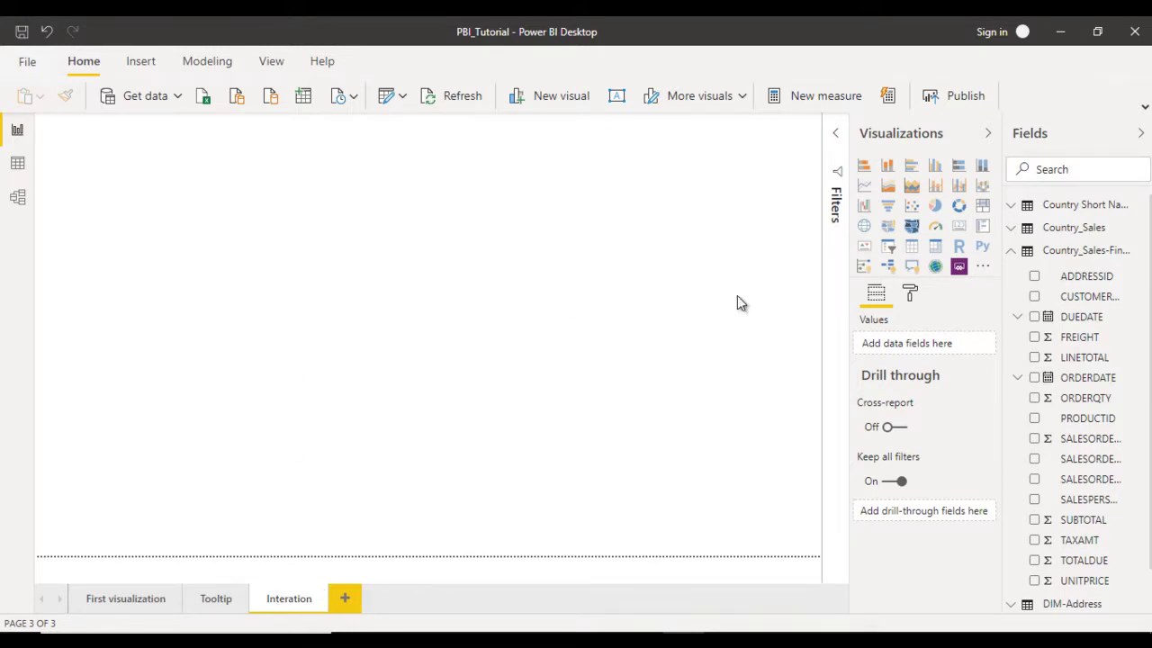
Step: Add a clustered column chart and stretch it to fill the left half of the page
left_click(936, 167)
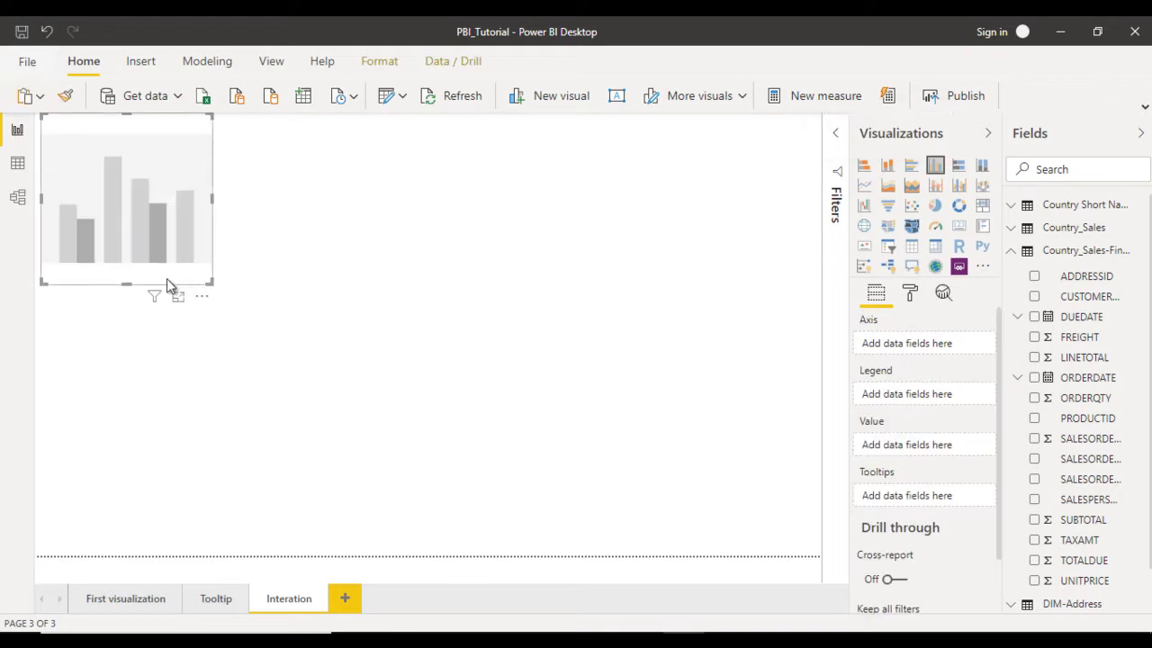
left_click_drag(124, 283, 115, 547)
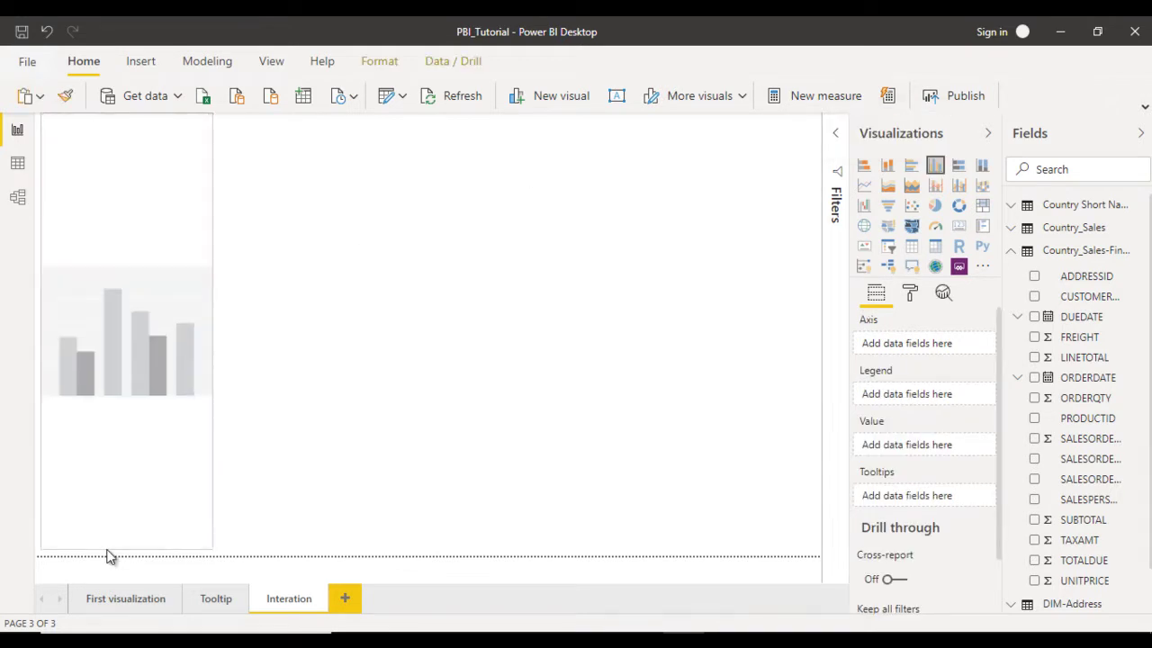
left_click_drag(212, 332, 428, 325)
Step: Add a line chart on the right half beside the column chart
left_click(606, 262)
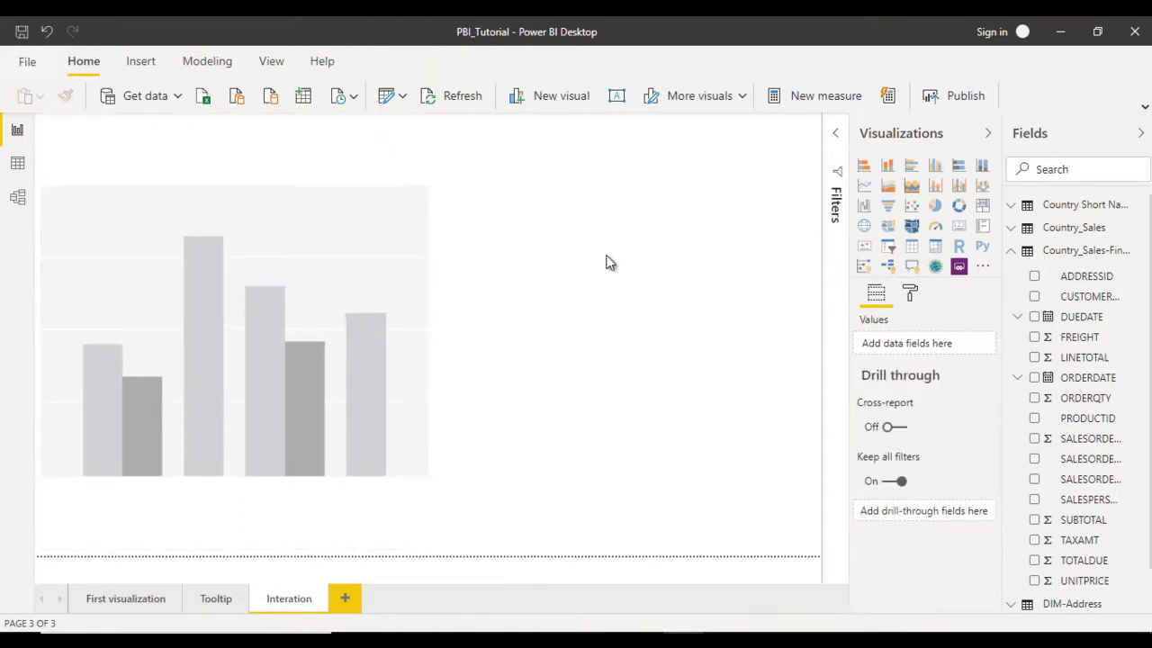
left_click(865, 186)
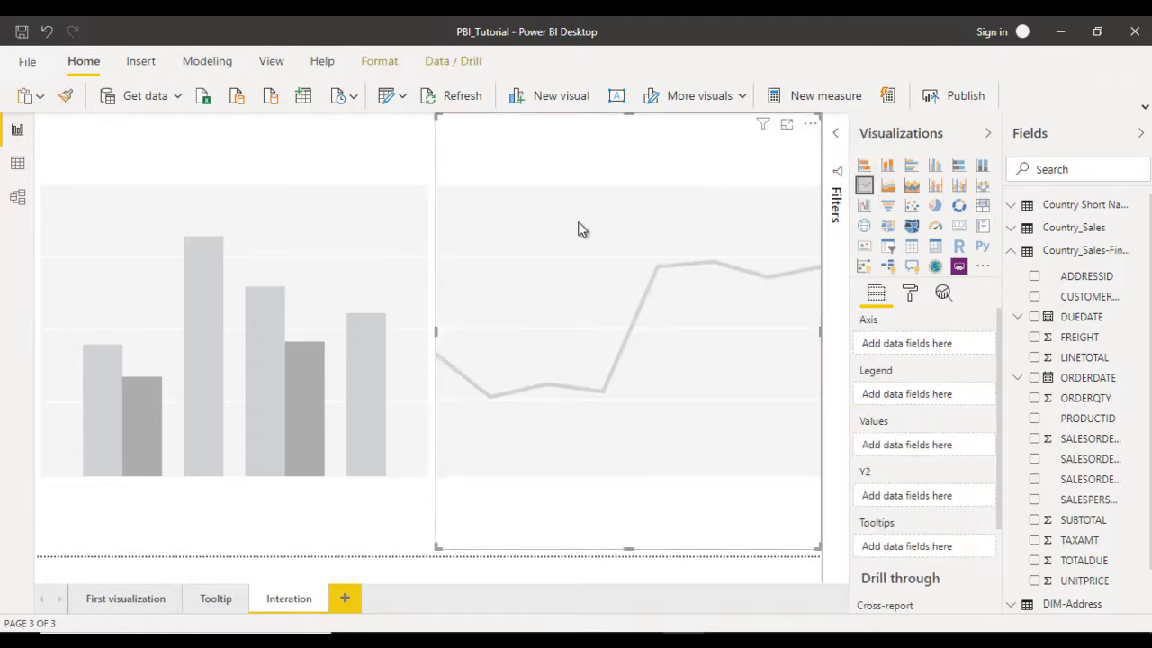
left_click(329, 187)
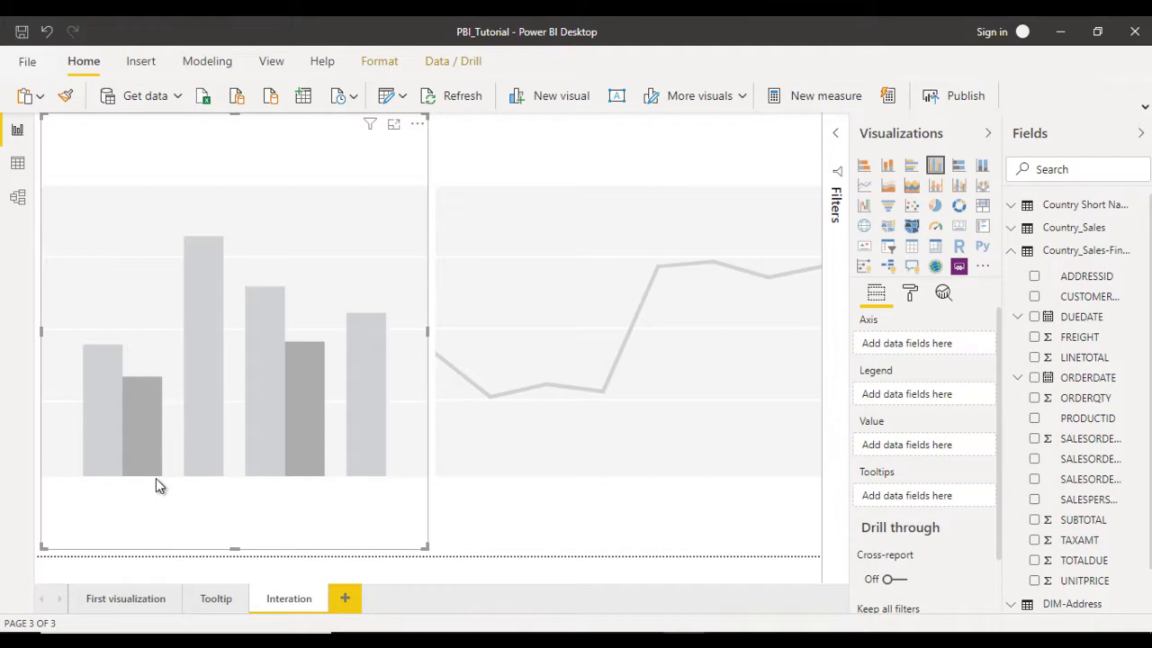
Step: Put DIM-Address COUNTRY_NAME on the column chart's axis and Country_Sales-Final LINETOTAL as its value
left_click(1026, 250)
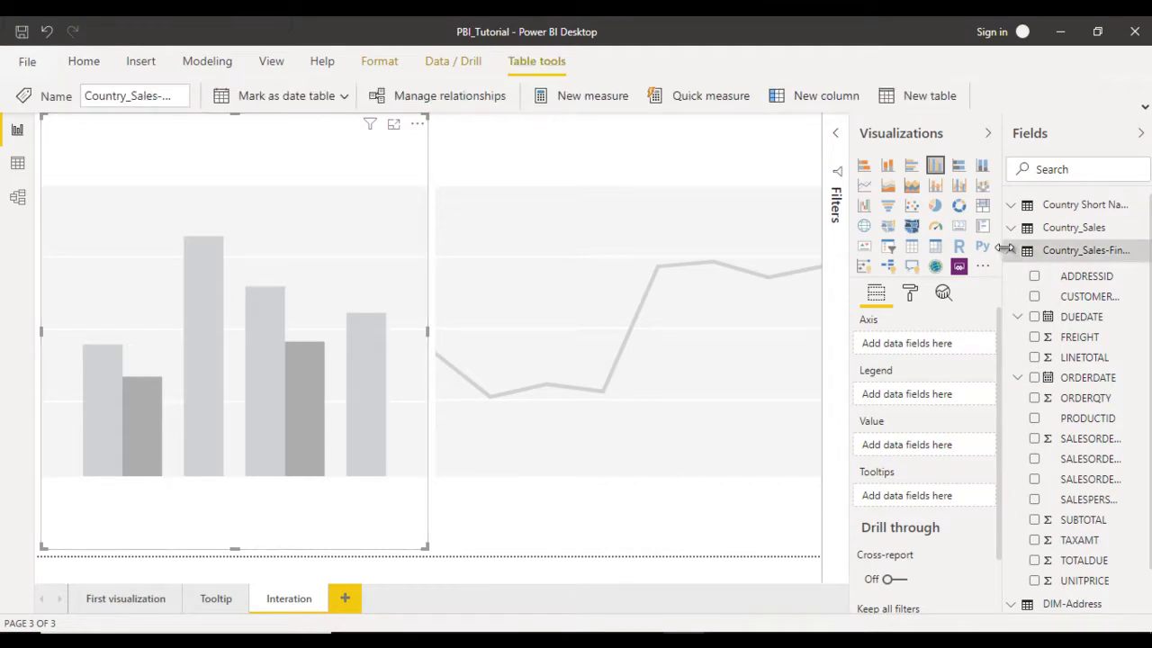
left_click(1010, 250)
left_click(1010, 275)
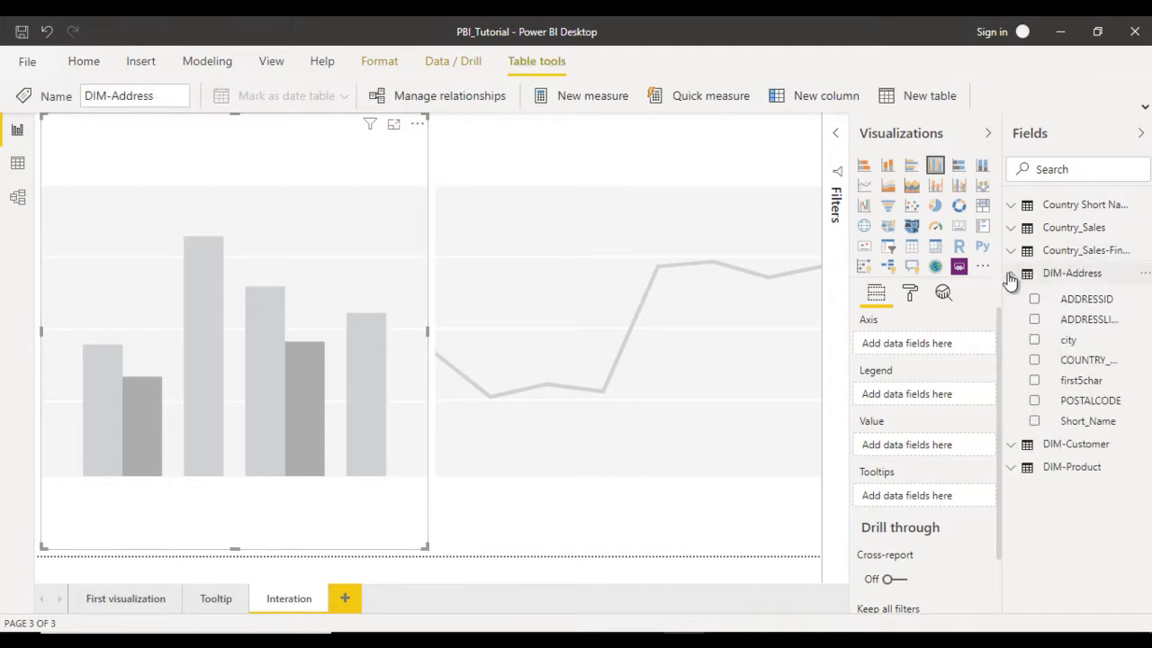
left_click_drag(1079, 363, 925, 349)
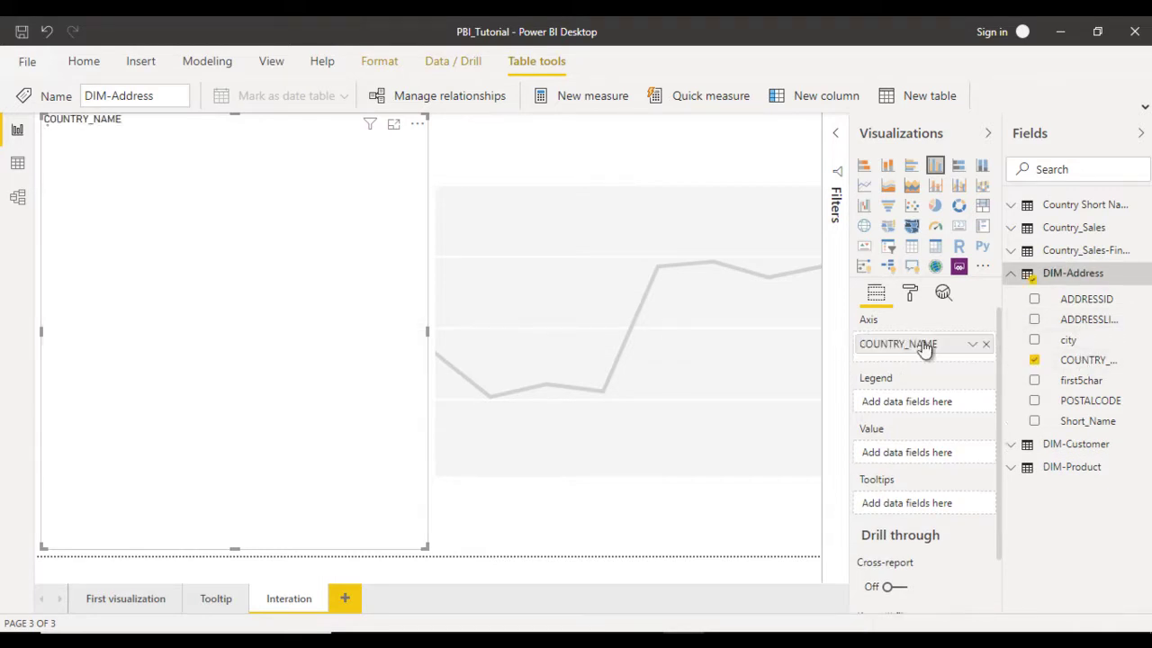
left_click(1010, 274)
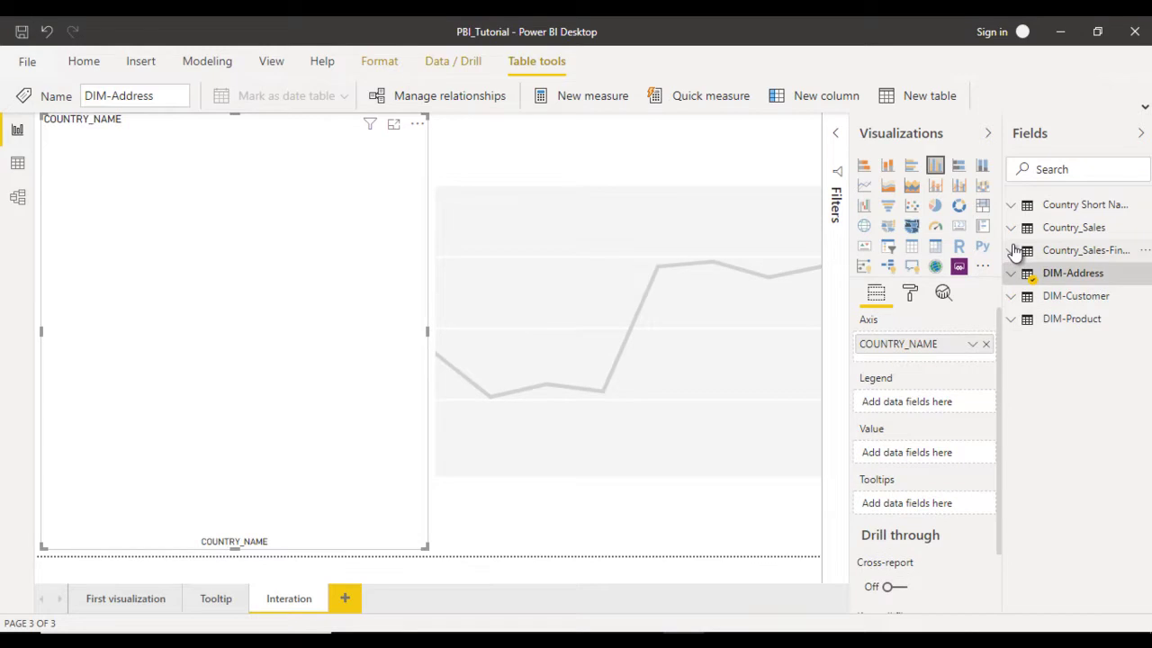
left_click(1012, 251)
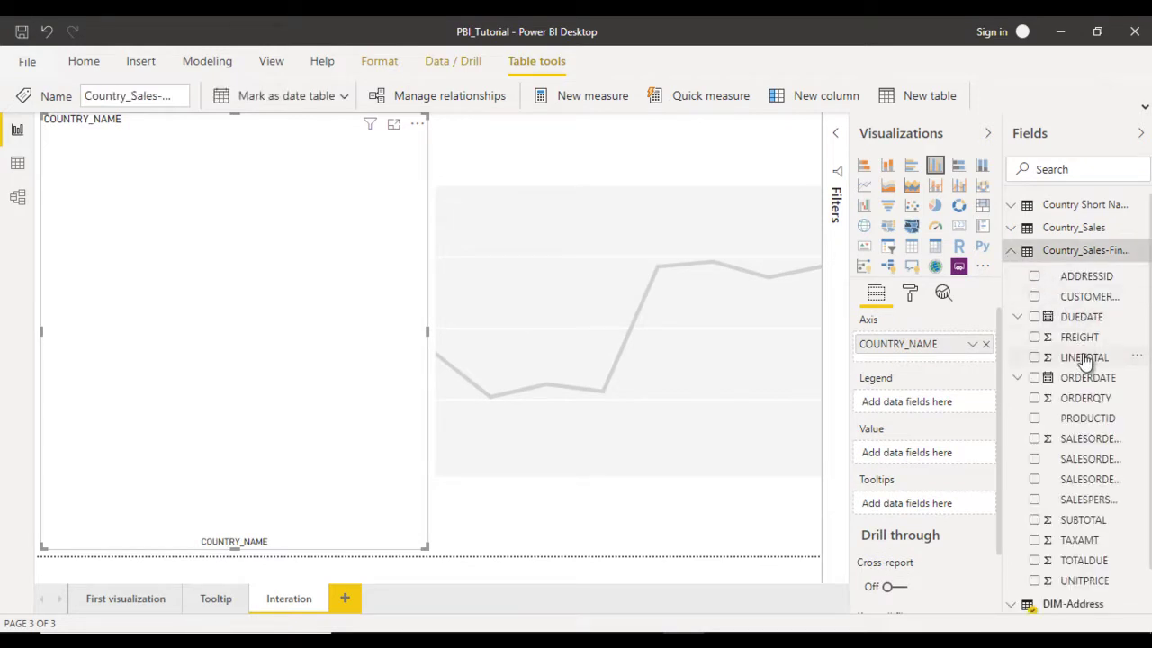
left_click_drag(1100, 358, 953, 452)
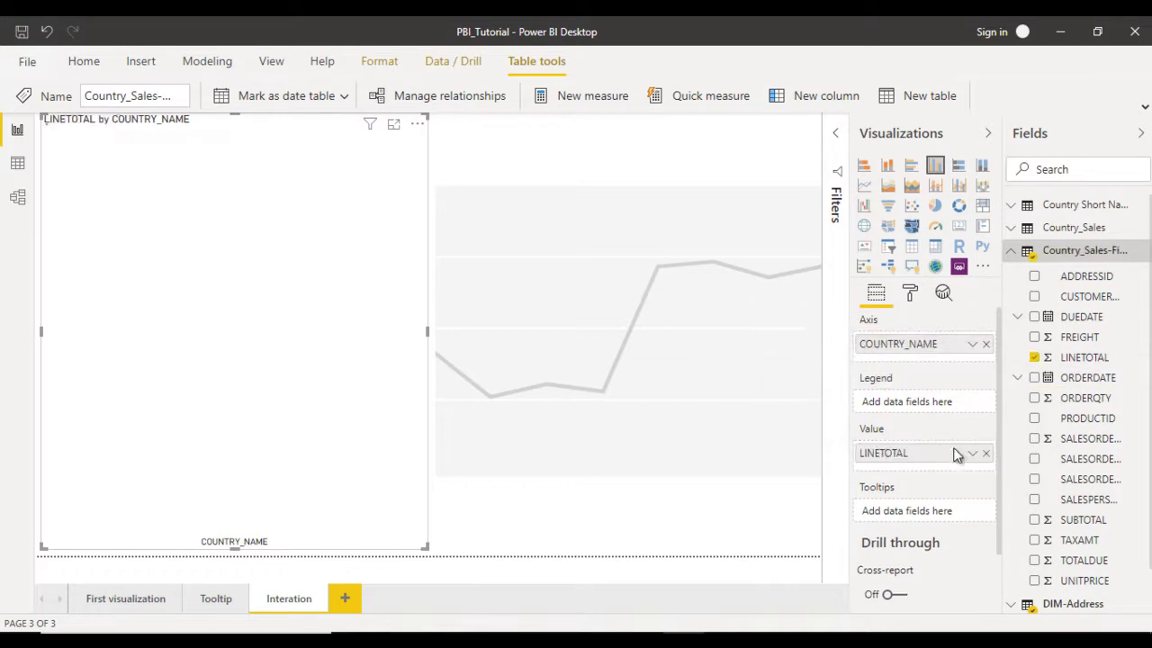
Step: Give the line chart COUNTRY_NAME as its legend and LINETOTAL as its values
left_click(580, 157)
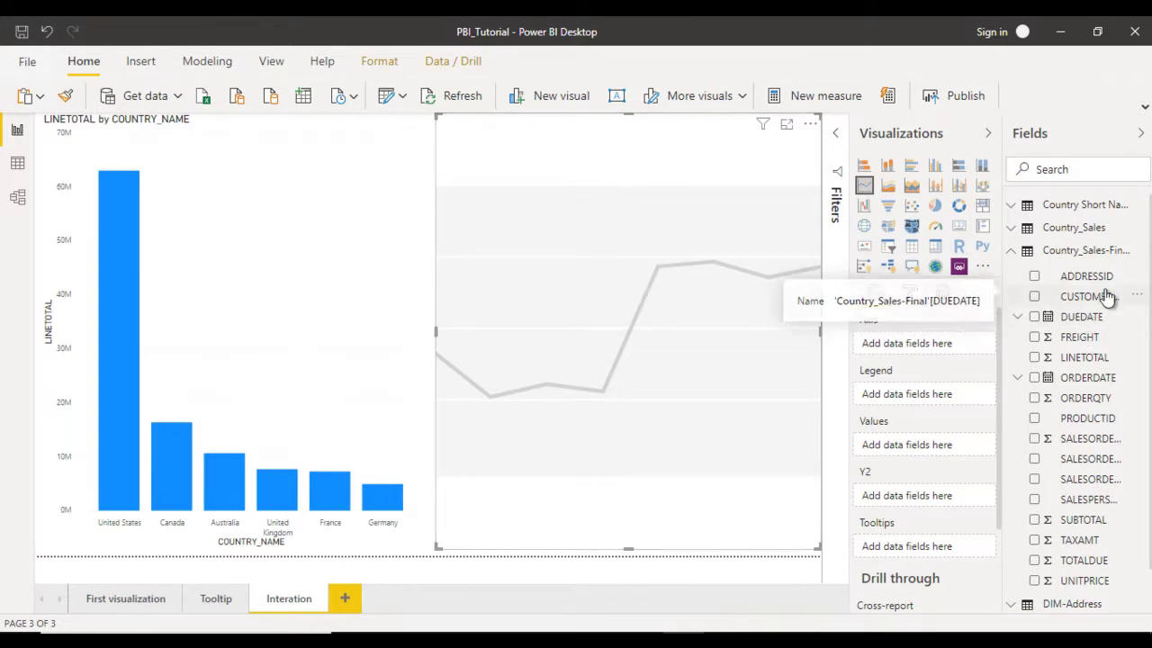
left_click(1019, 257)
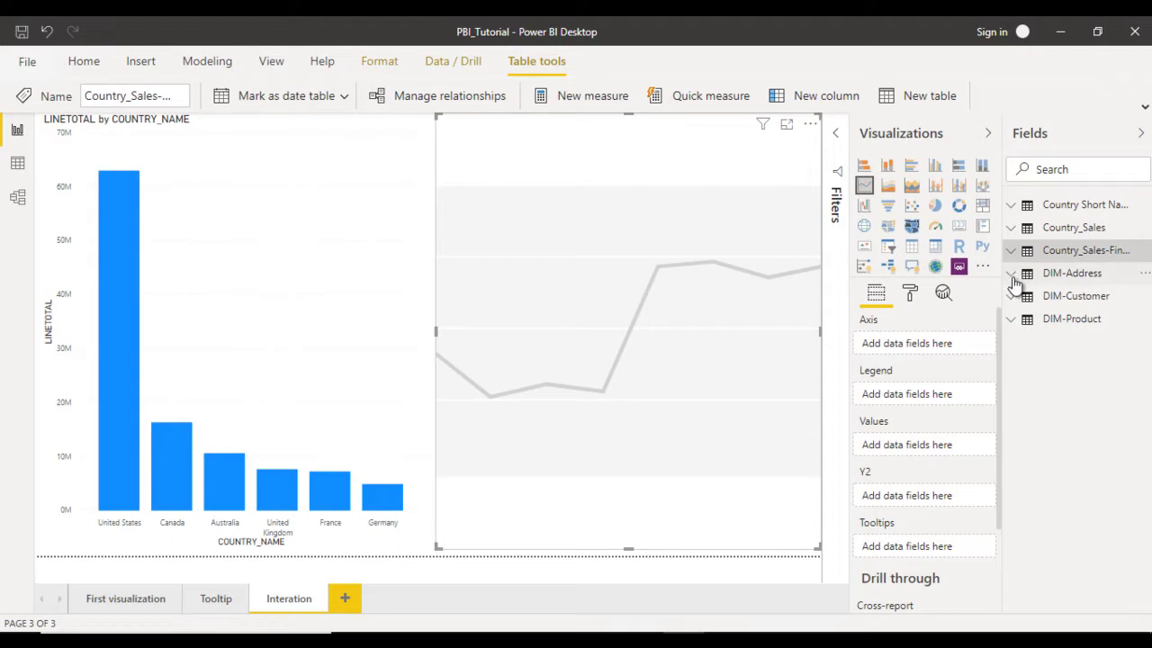
left_click(1012, 274)
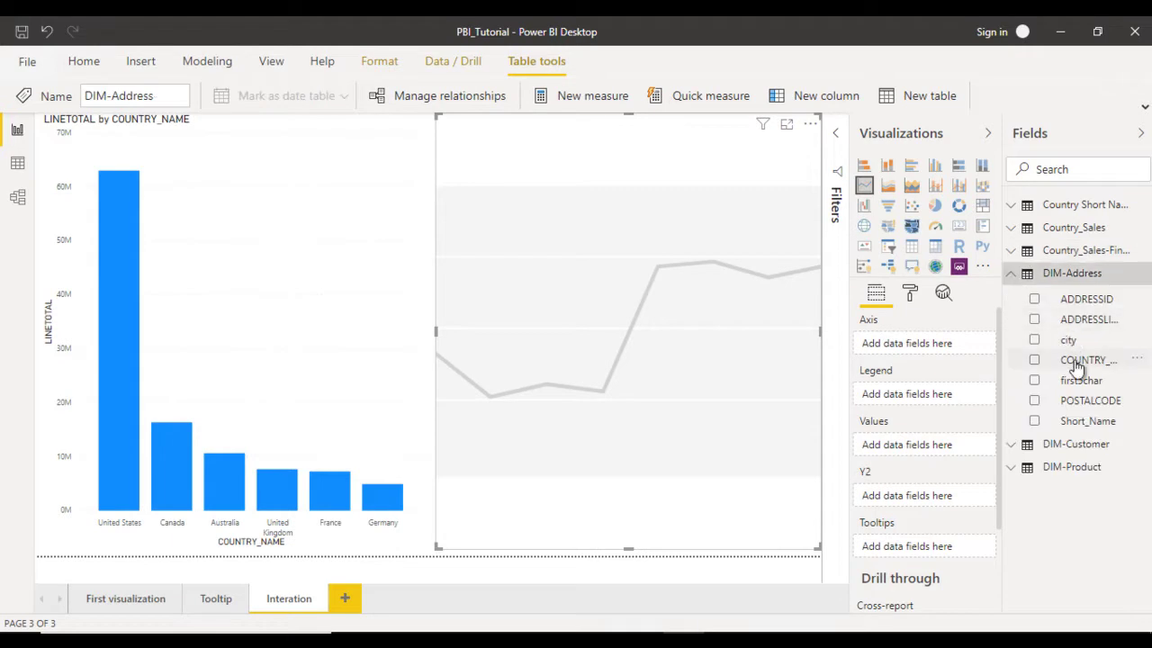
left_click_drag(1055, 367, 923, 402)
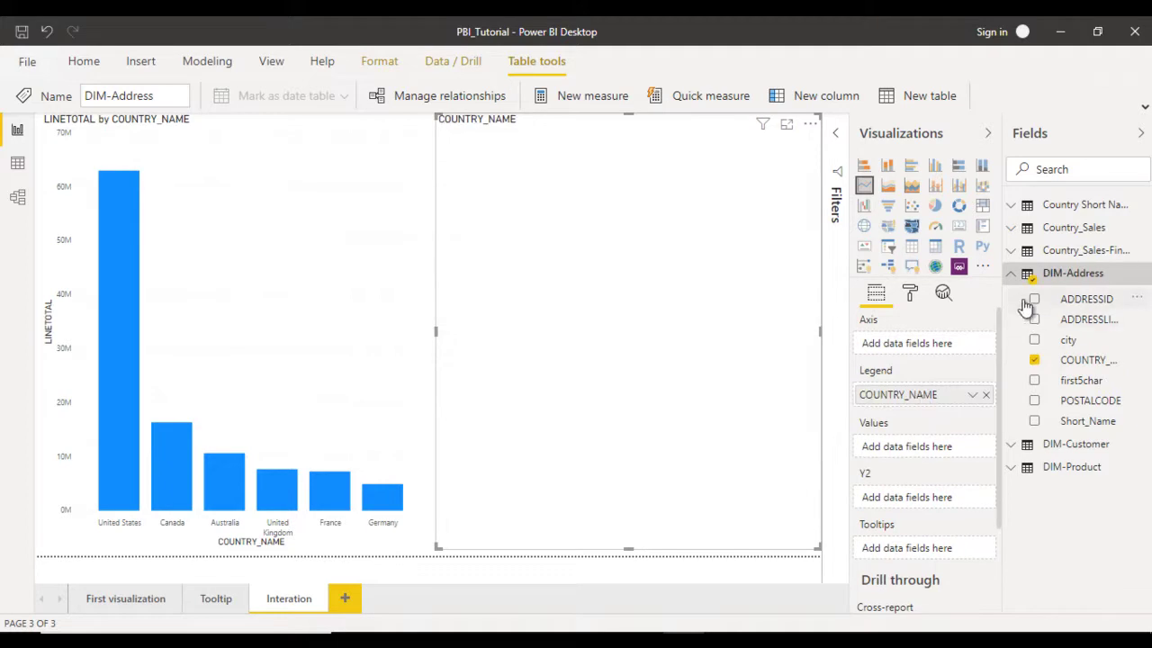
left_click(1011, 275)
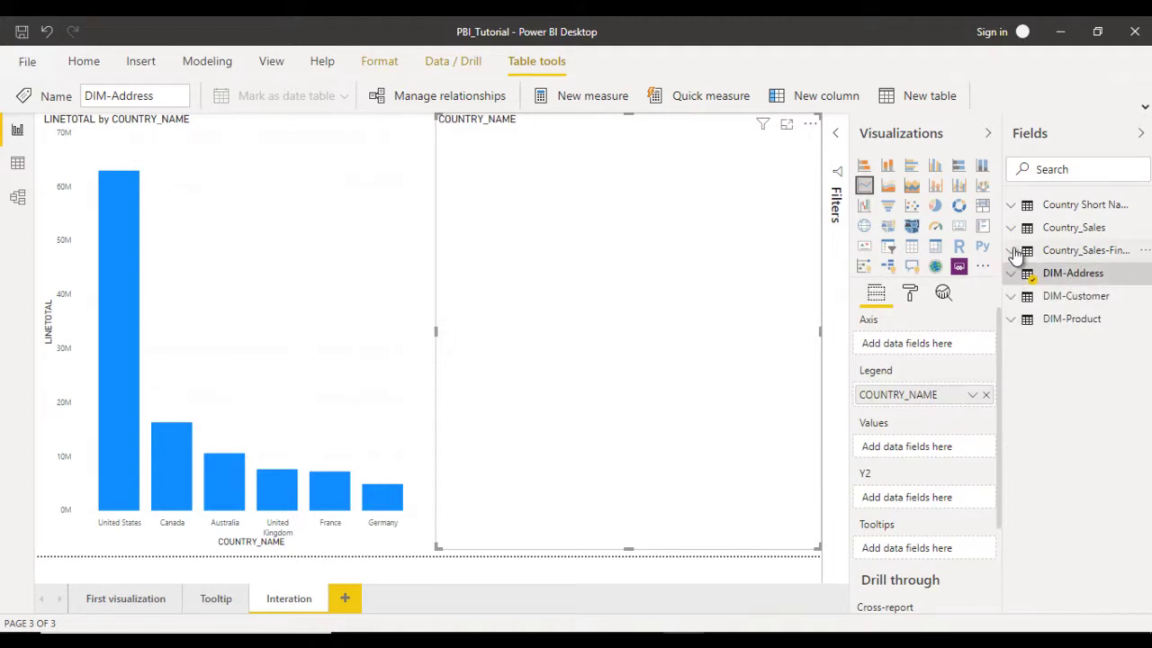
left_click(1012, 251)
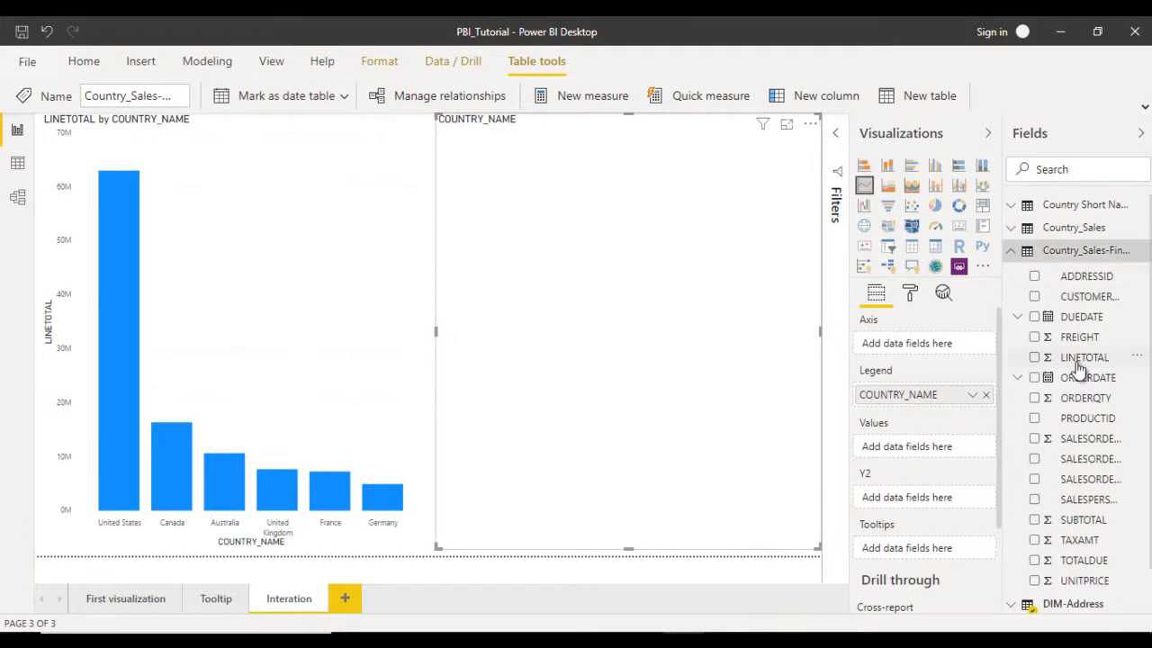
left_click_drag(1086, 360, 923, 453)
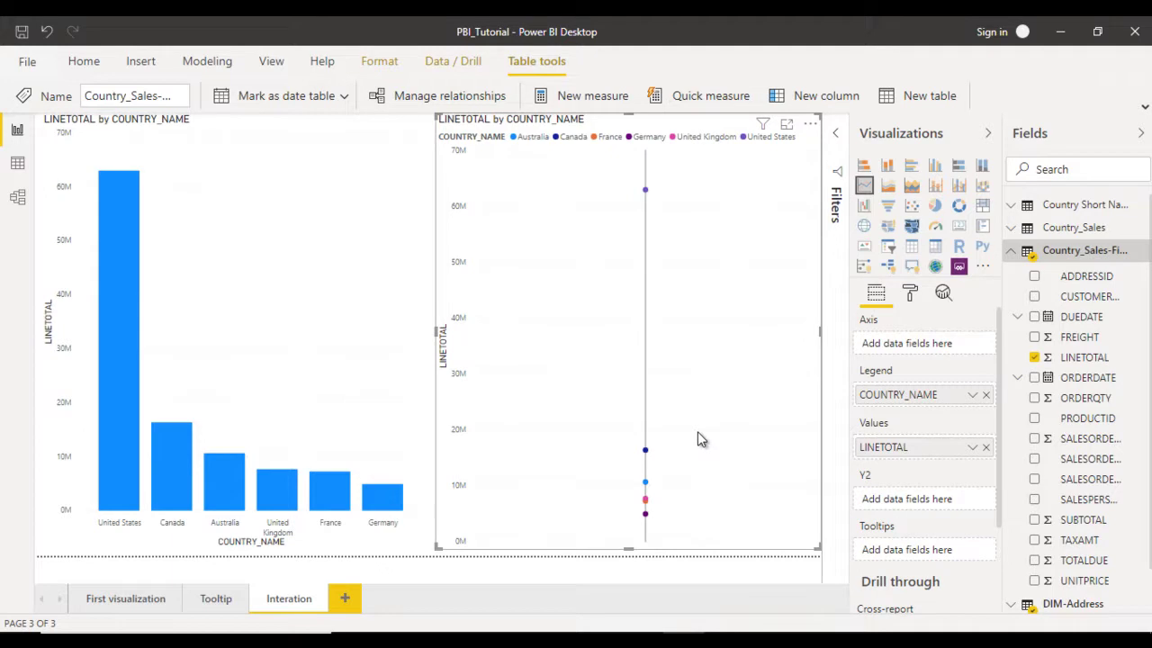
left_click(1022, 256)
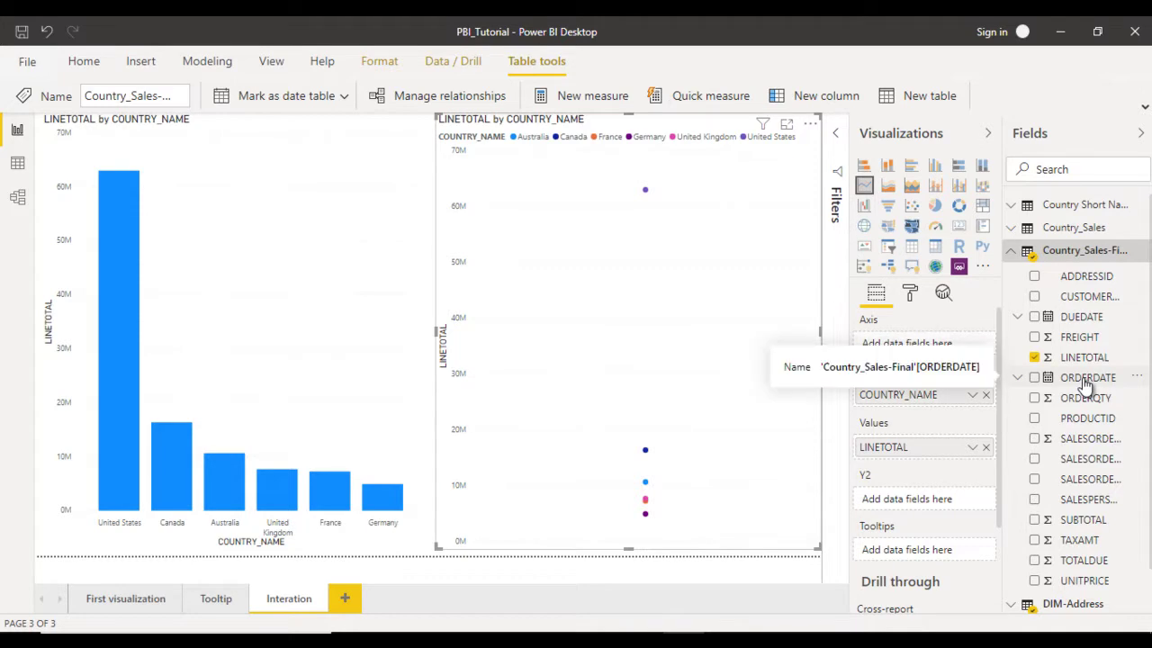
Step: Put ORDERDATE on the line chart's axis, removing Quarter, Month and Day so only Year remains
left_click_drag(1084, 385, 931, 348)
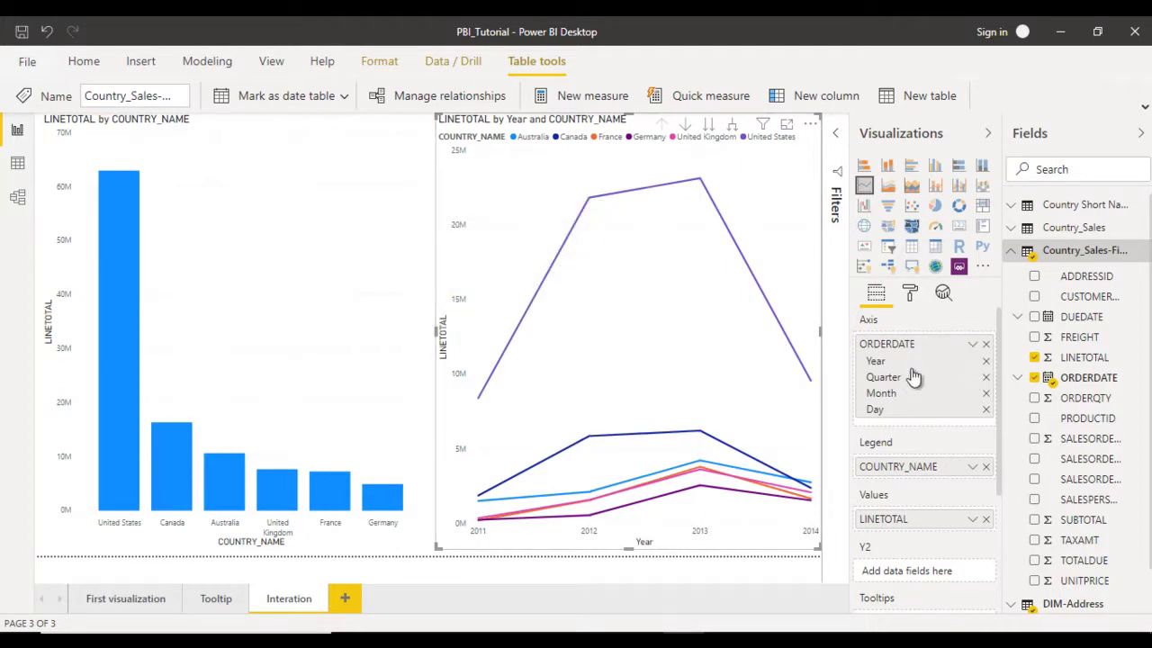
left_click(987, 378)
left_click(987, 378)
left_click(986, 377)
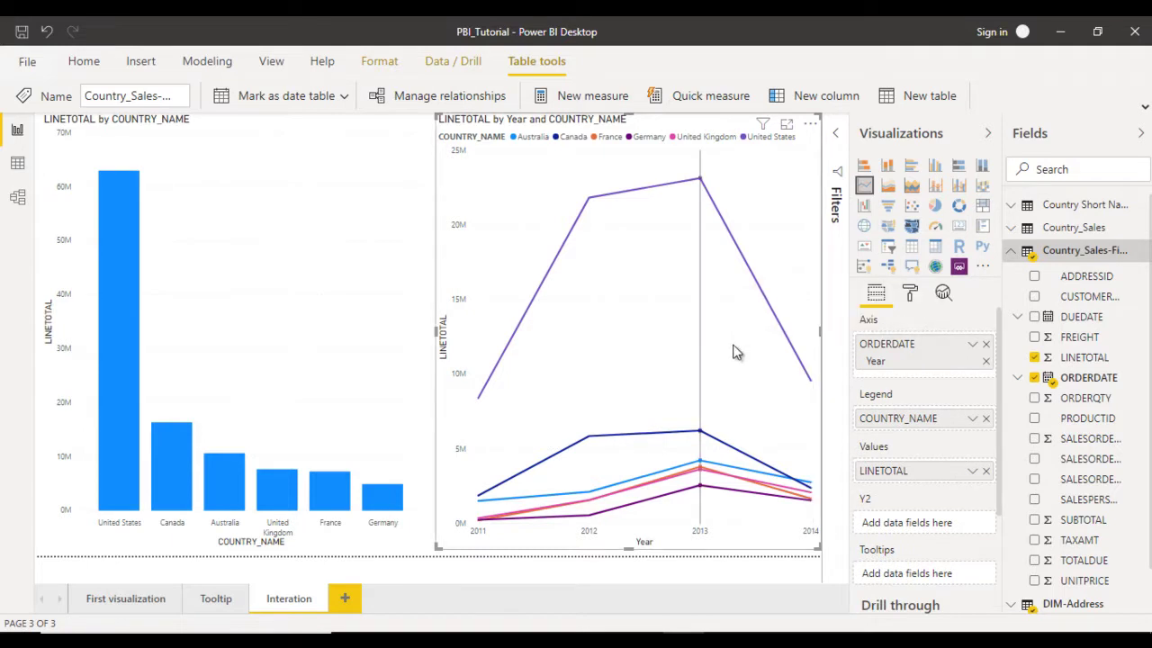
Step: Cross-filter the line chart by selecting the United States bar, then the Canada bar
mouse_move(684, 331)
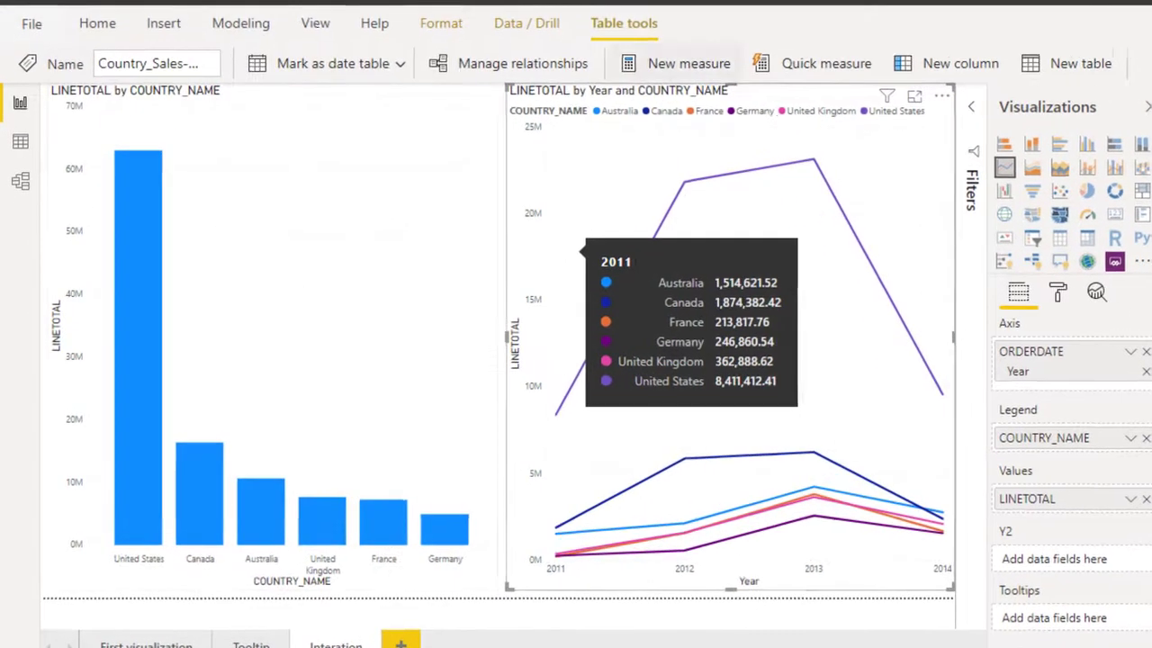
left_click(148, 281)
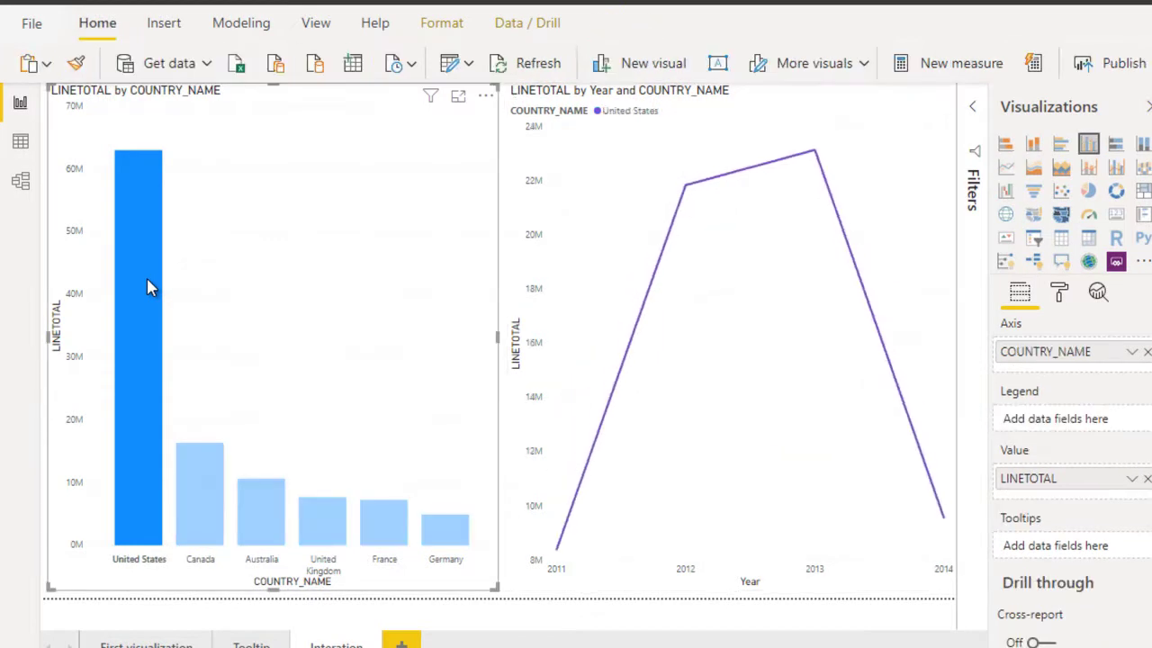
mouse_move(789, 230)
mouse_move(154, 414)
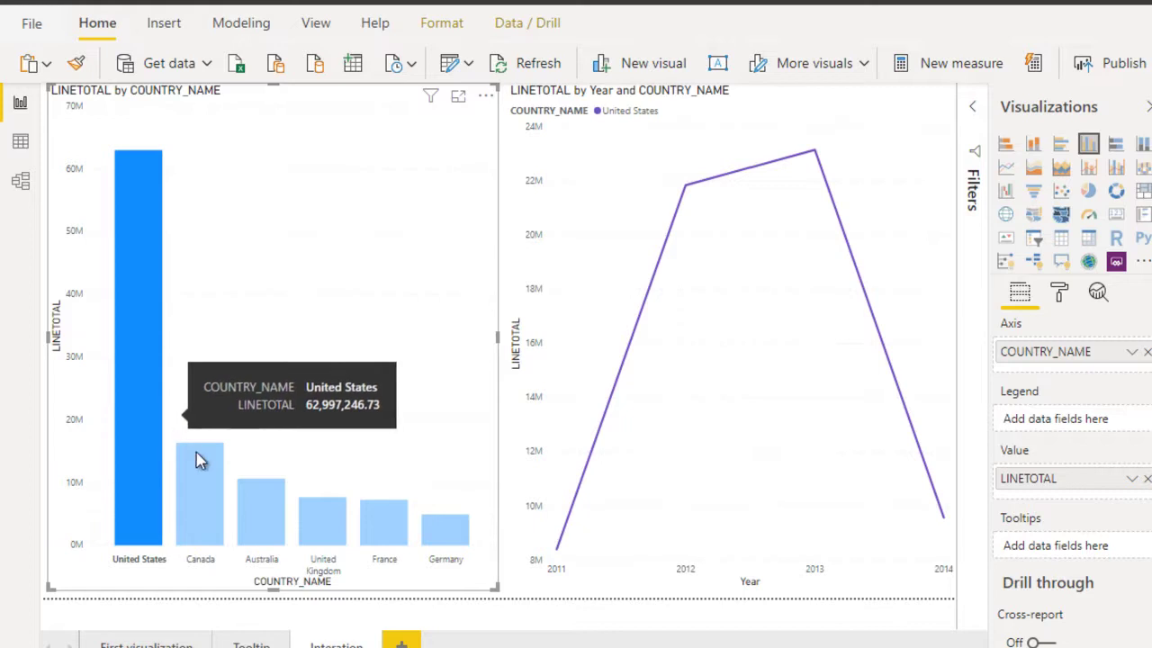
left_click(206, 484)
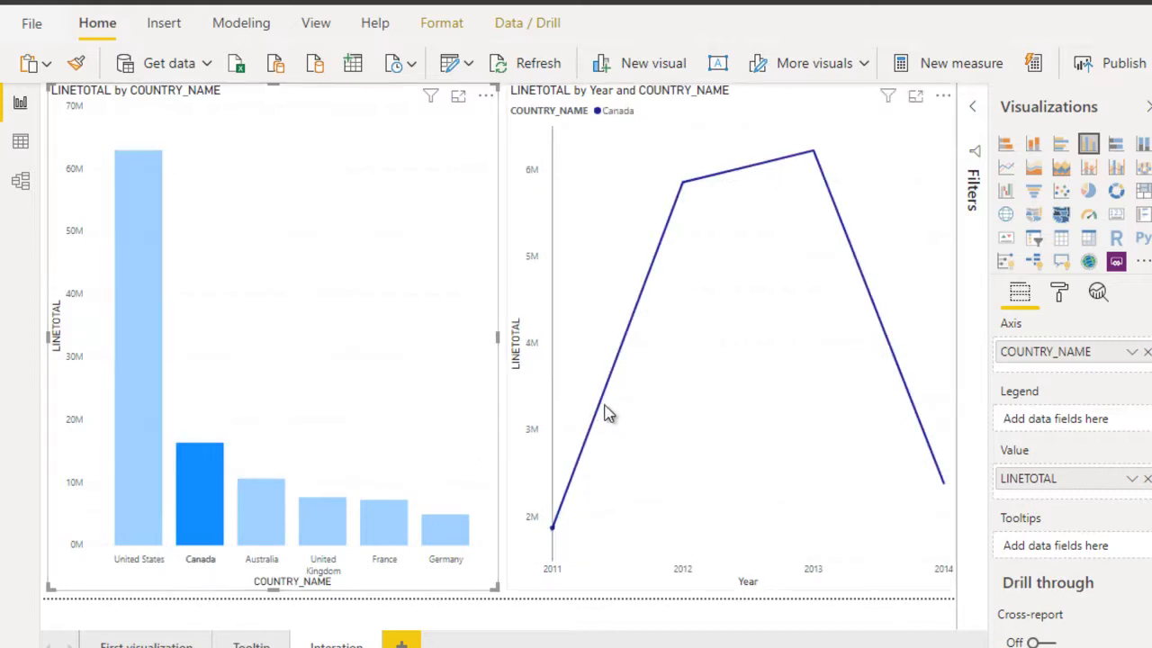
Step: Filter the line chart to Germany, then clear that selection so all countries show
mouse_move(607, 413)
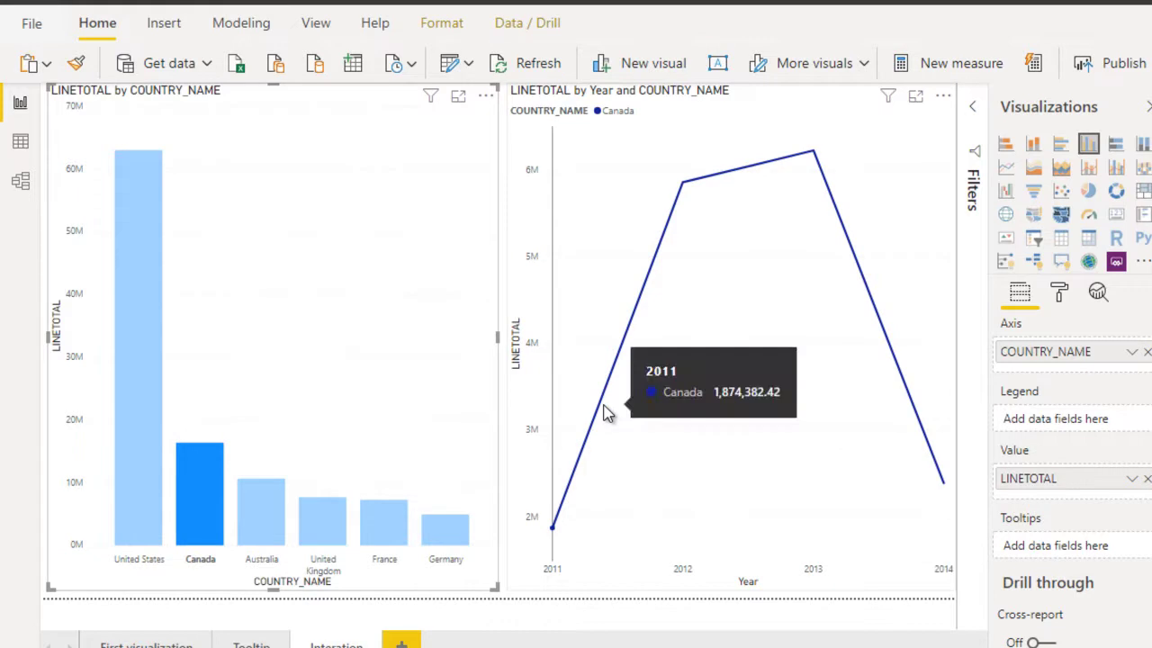
left_click(449, 538)
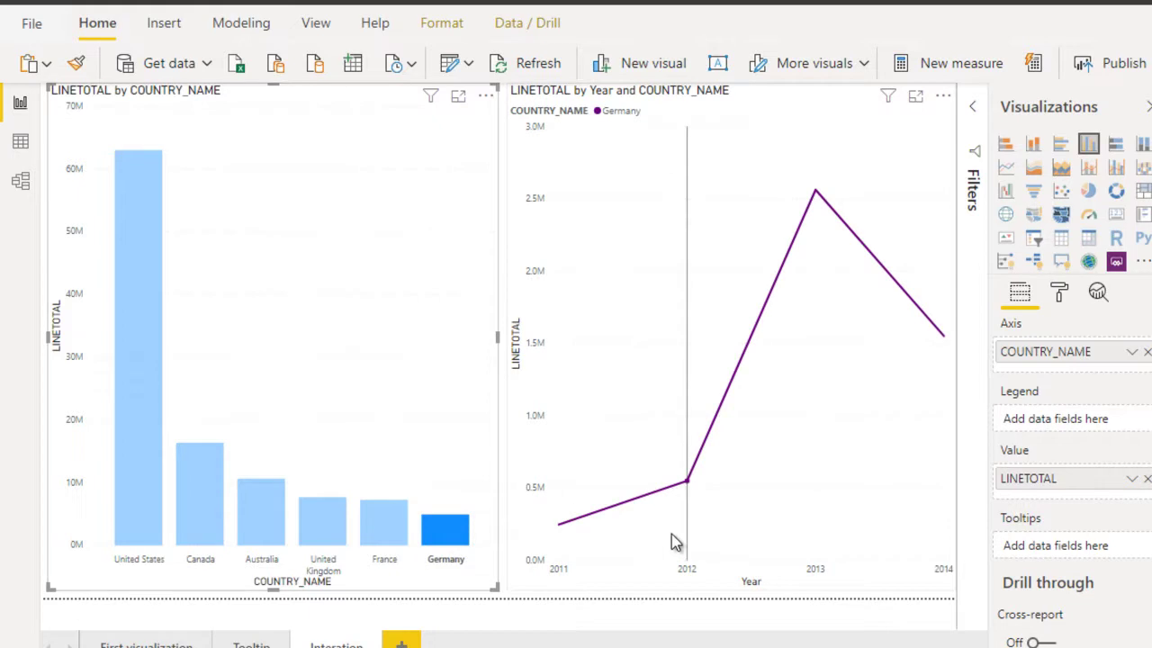
mouse_move(766, 495)
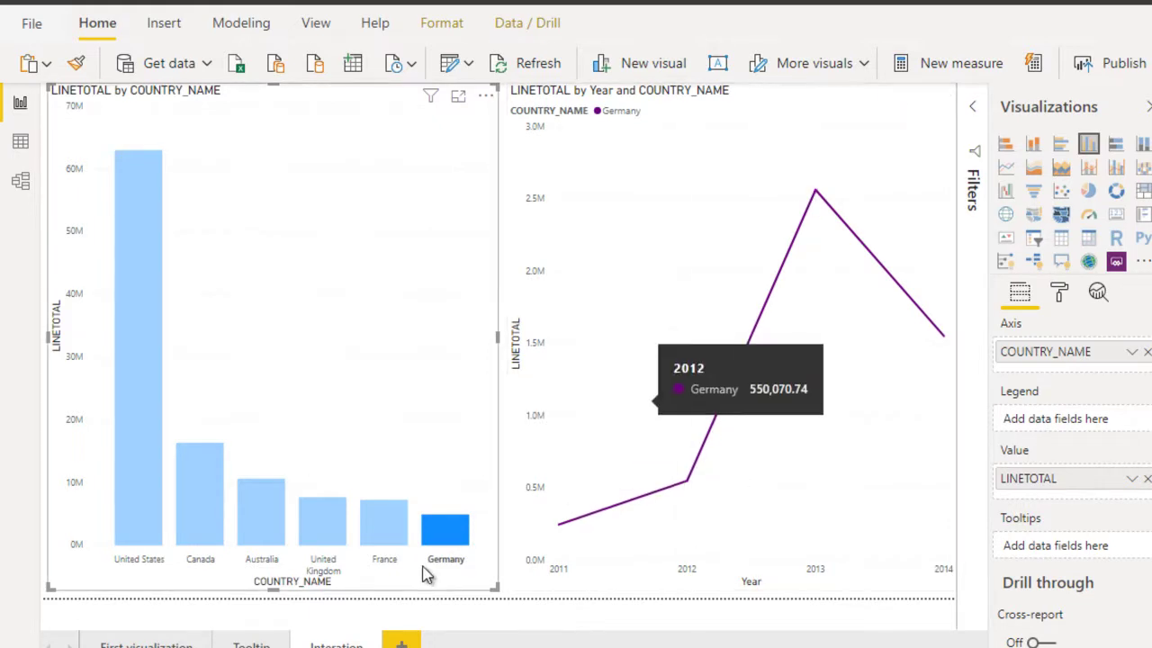
mouse_move(441, 540)
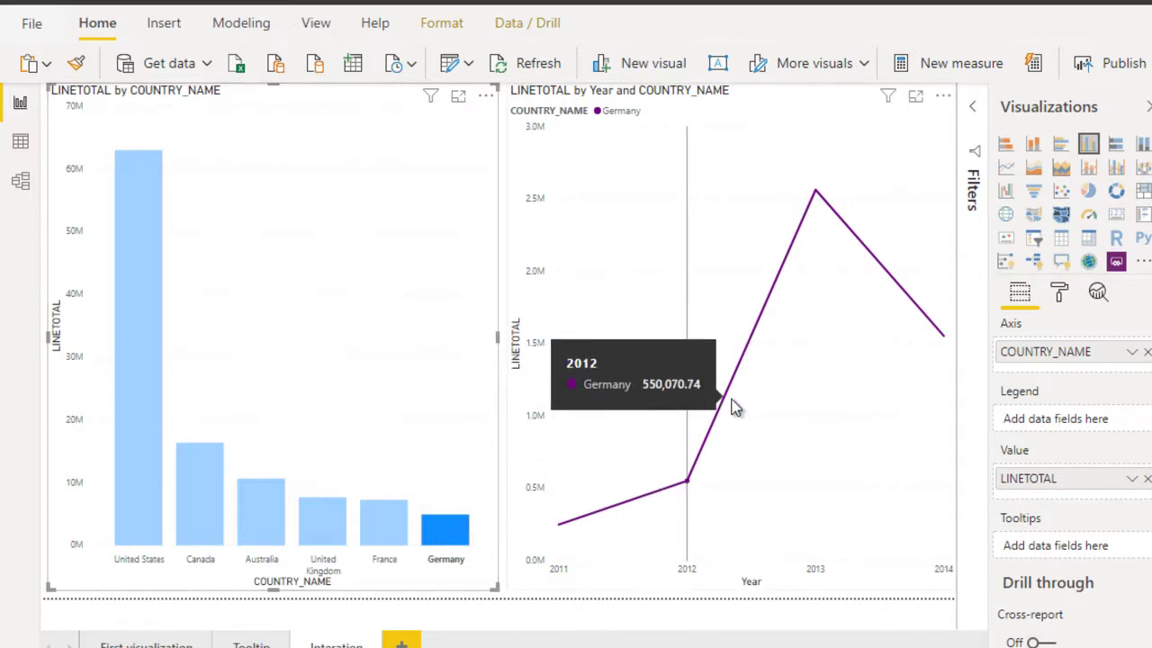
left_click(453, 534)
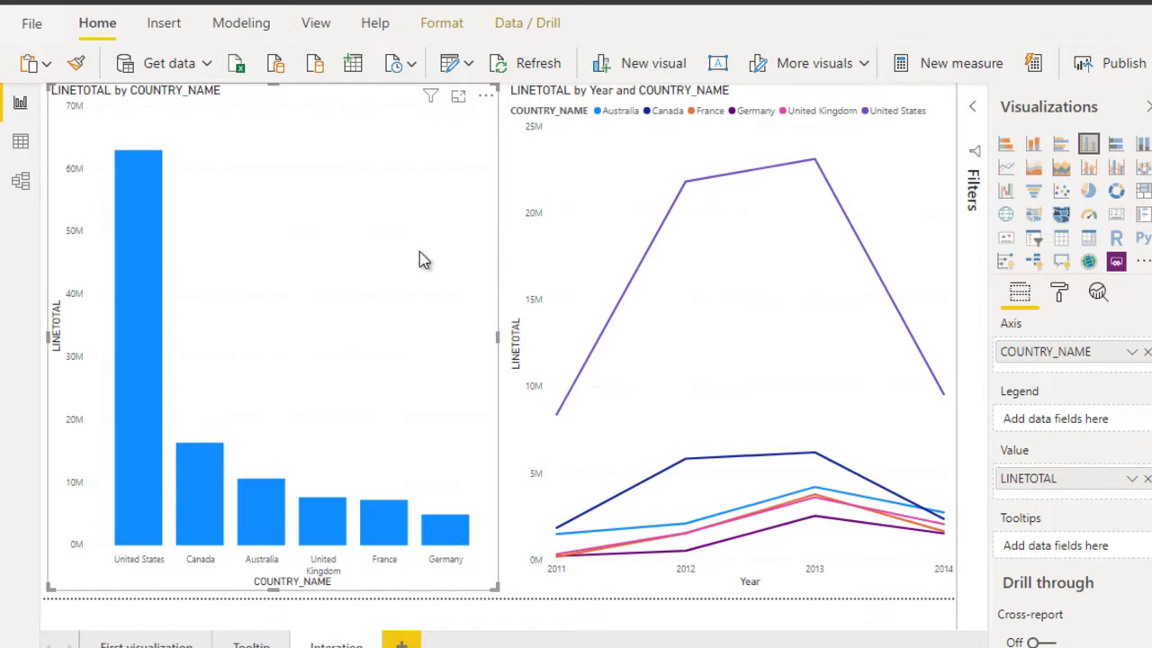
Step: Turn on Edit interactions from the Format ribbon and set the line chart to Filter
left_click(443, 24)
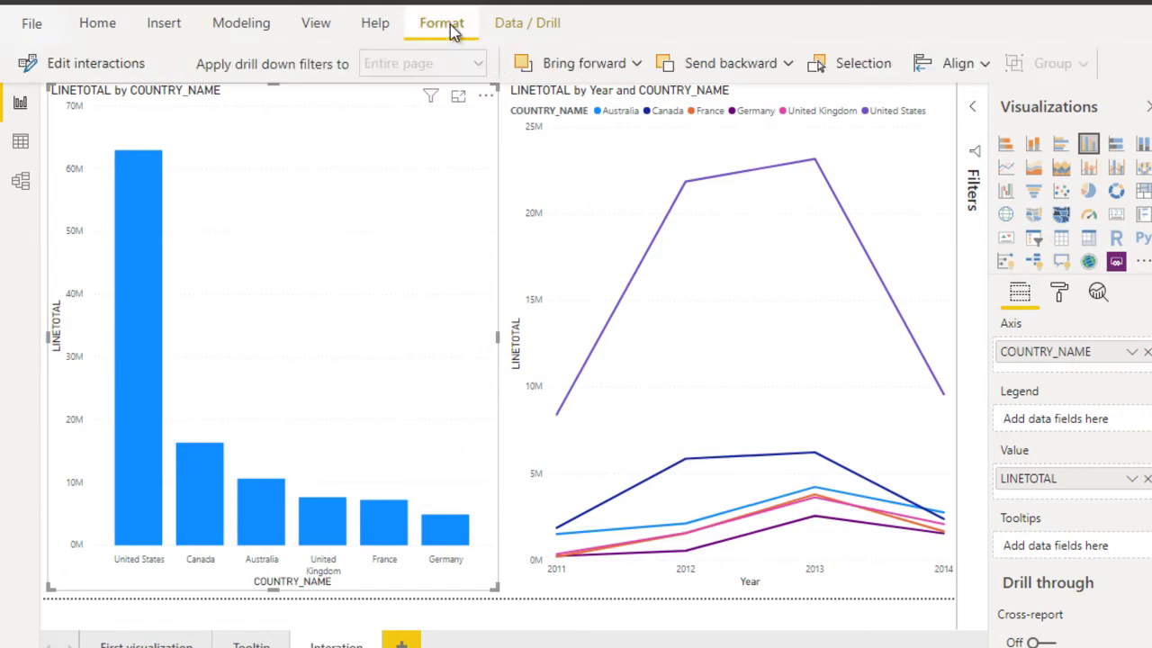
left_click(129, 74)
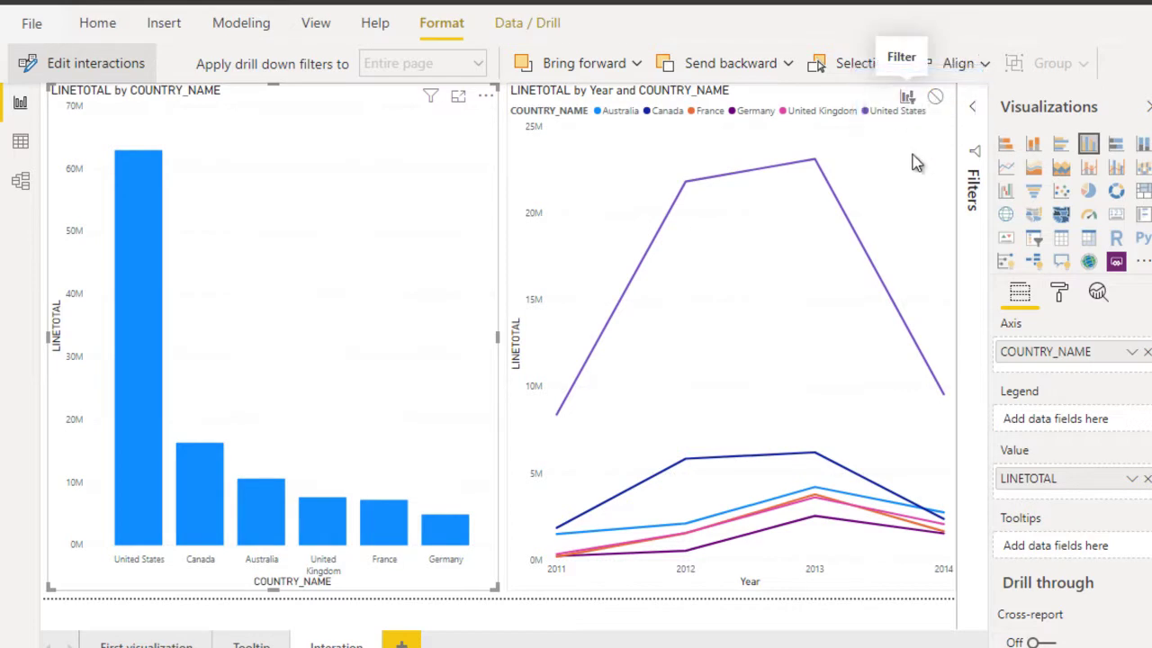
left_click(909, 102)
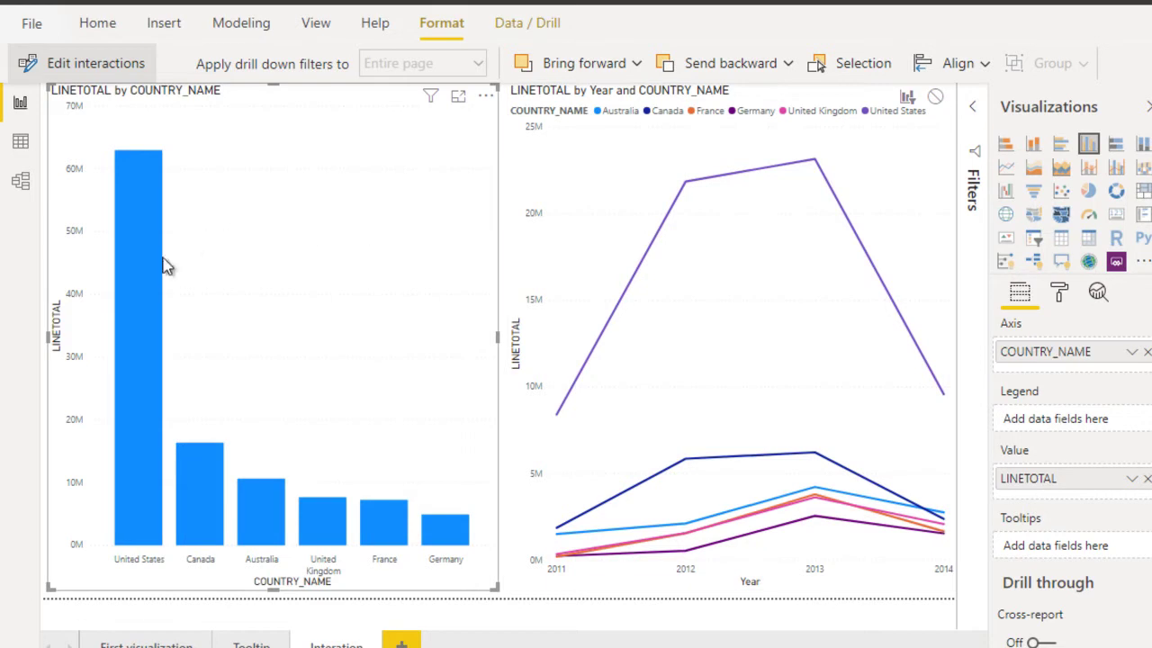
mouse_move(164, 269)
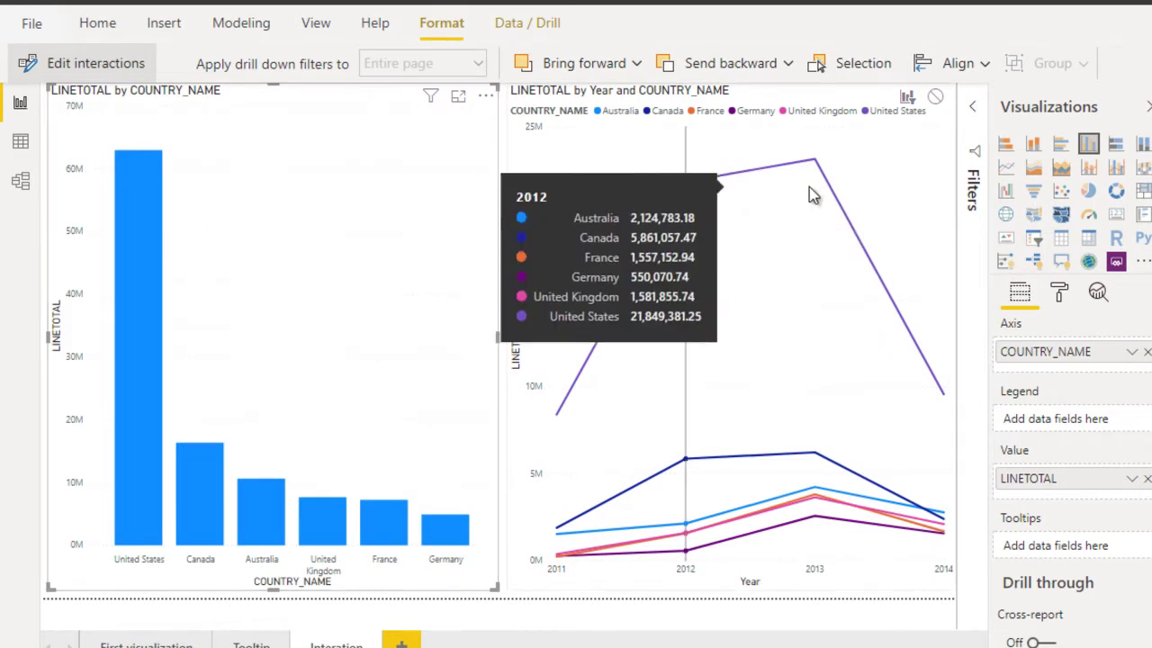
mouse_move(840, 196)
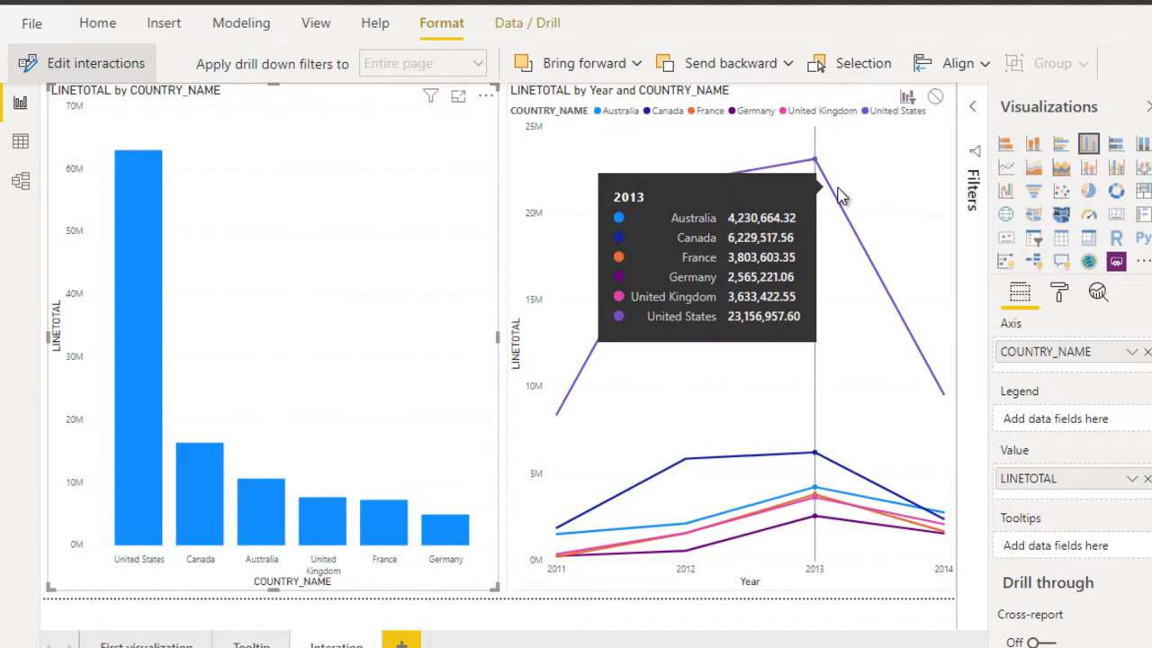
Step: Set the line chart to None, confirm with the United States, Canada, Australia and United Kingdom bars
left_click(937, 99)
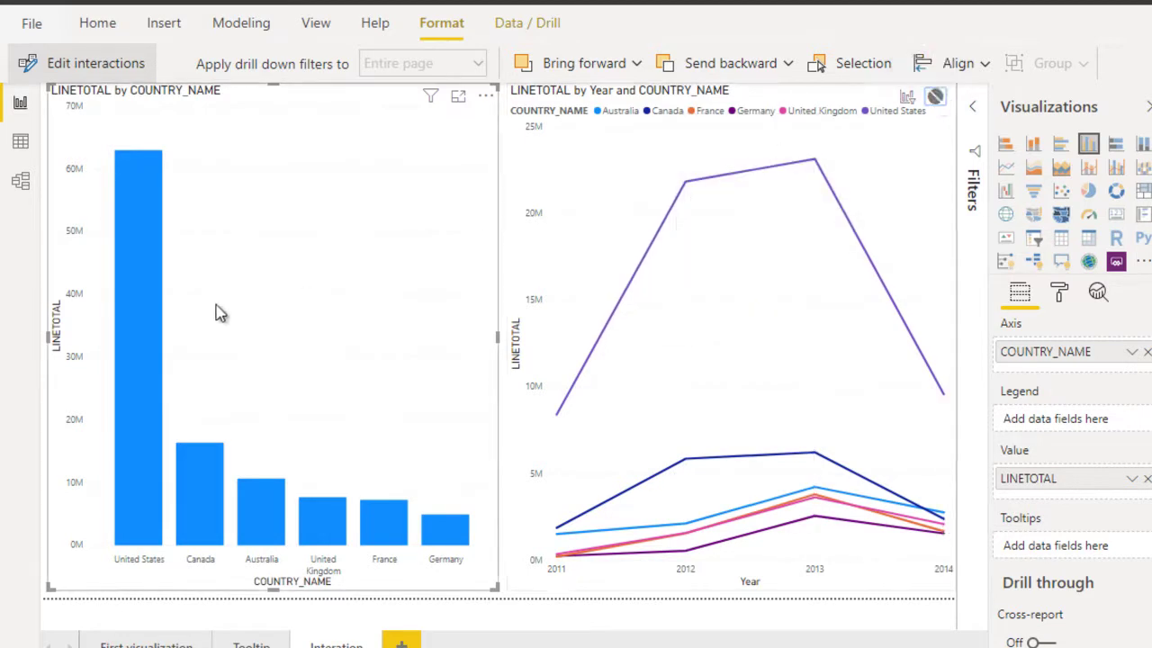
left_click(135, 338)
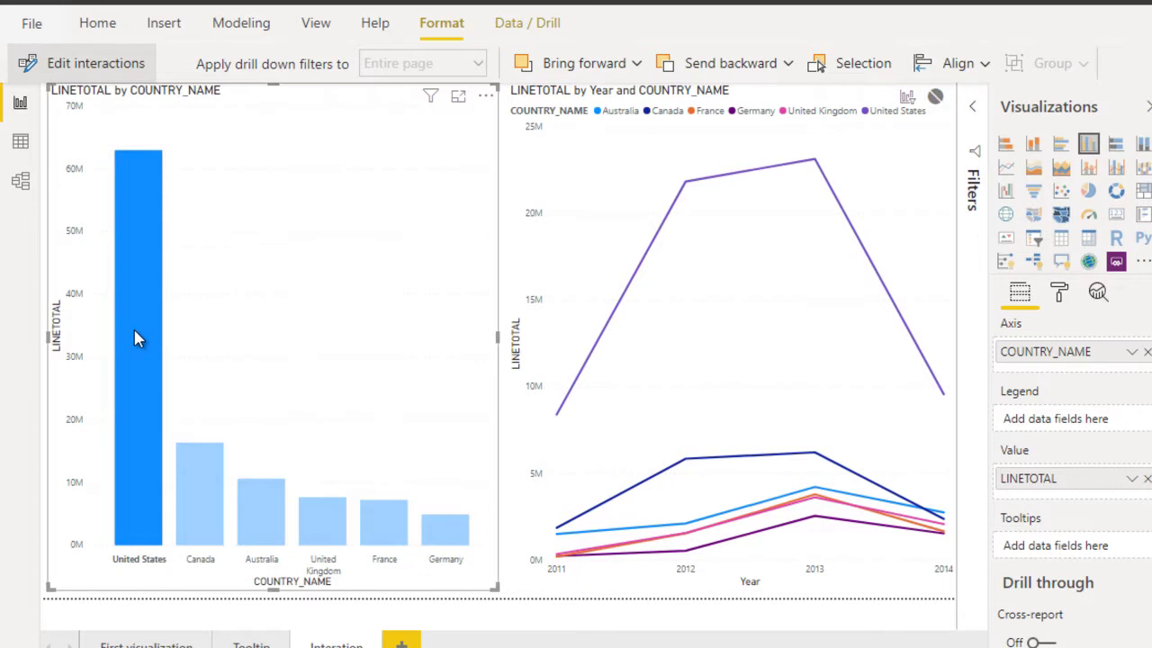
left_click(208, 511)
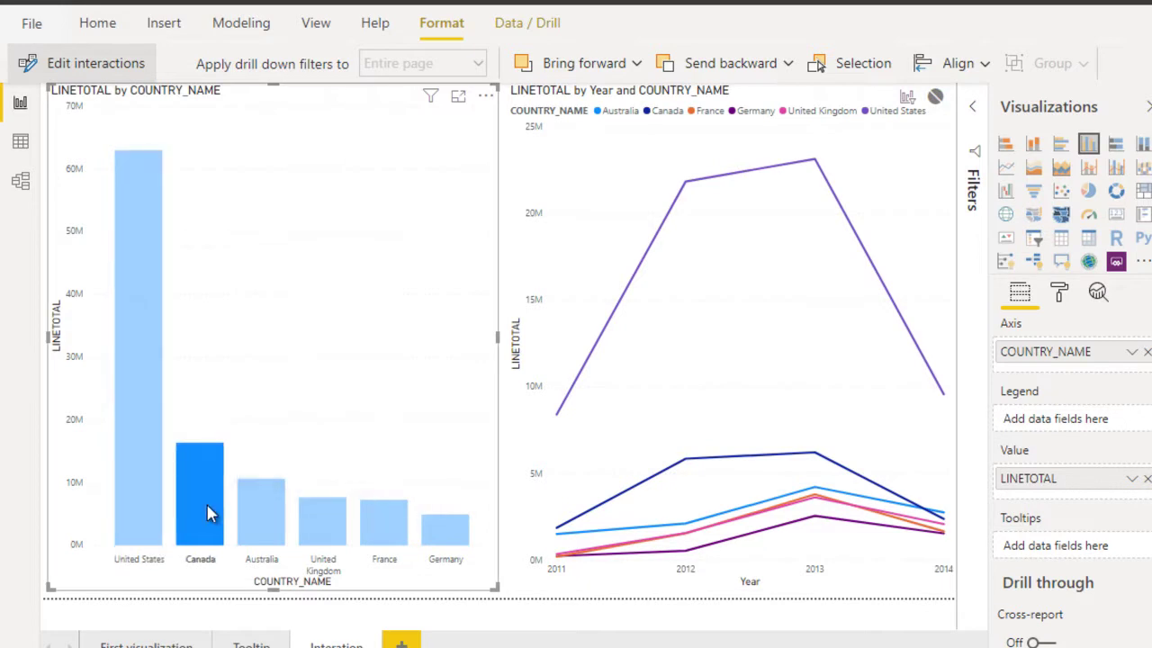
left_click(265, 511)
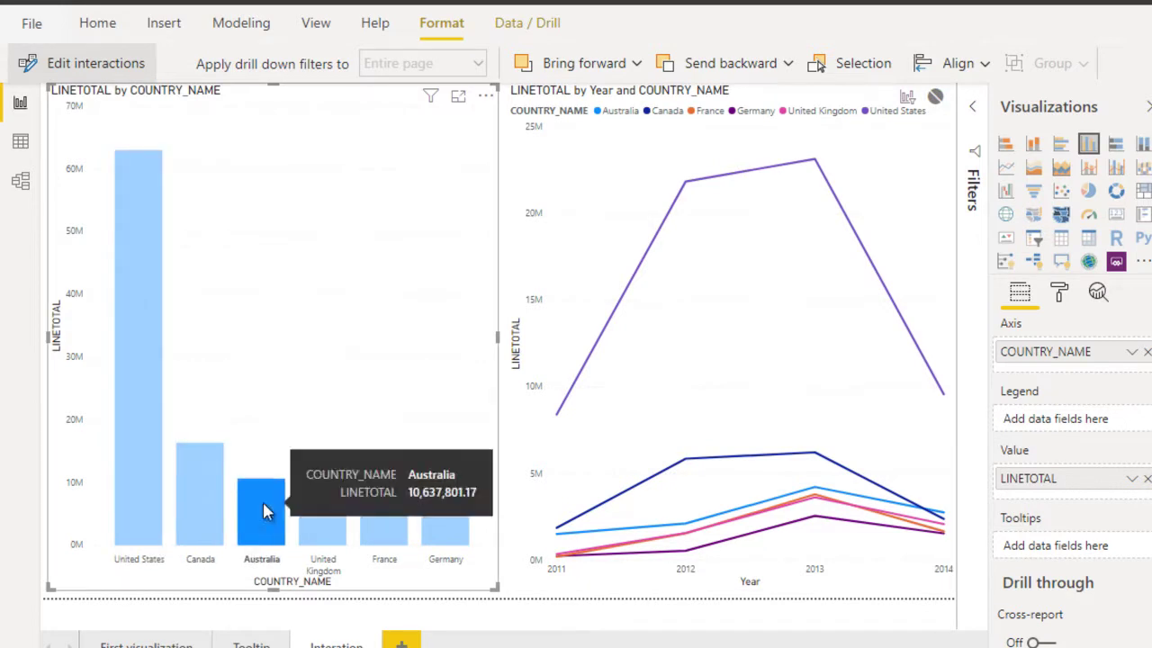
left_click(337, 514)
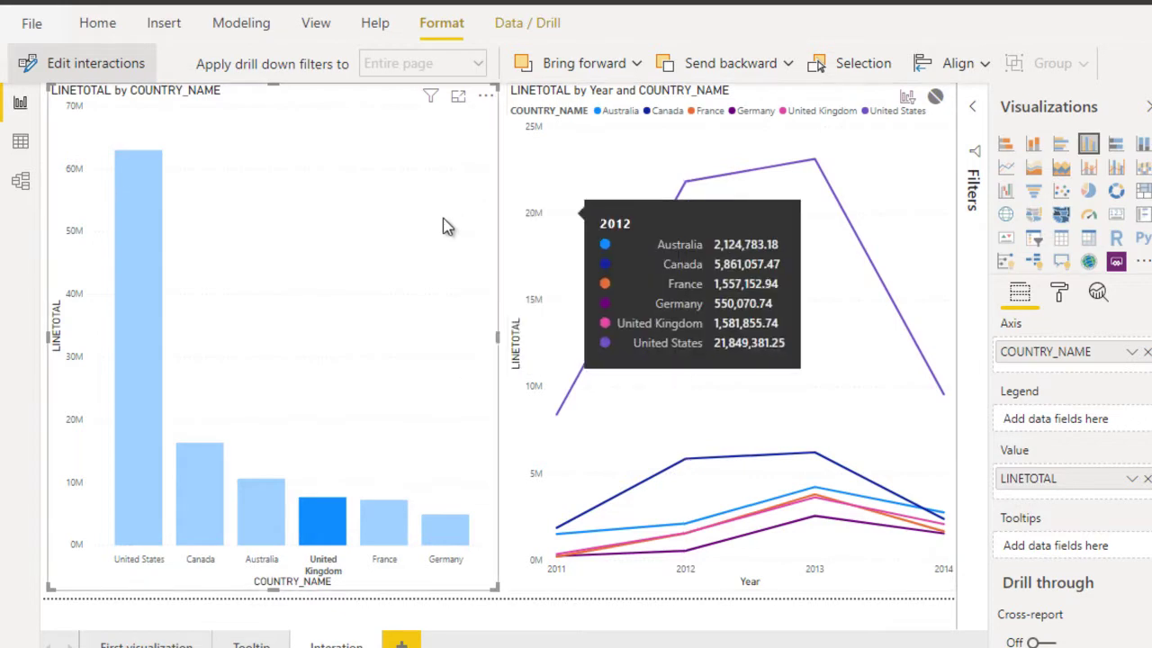
left_click(887, 136)
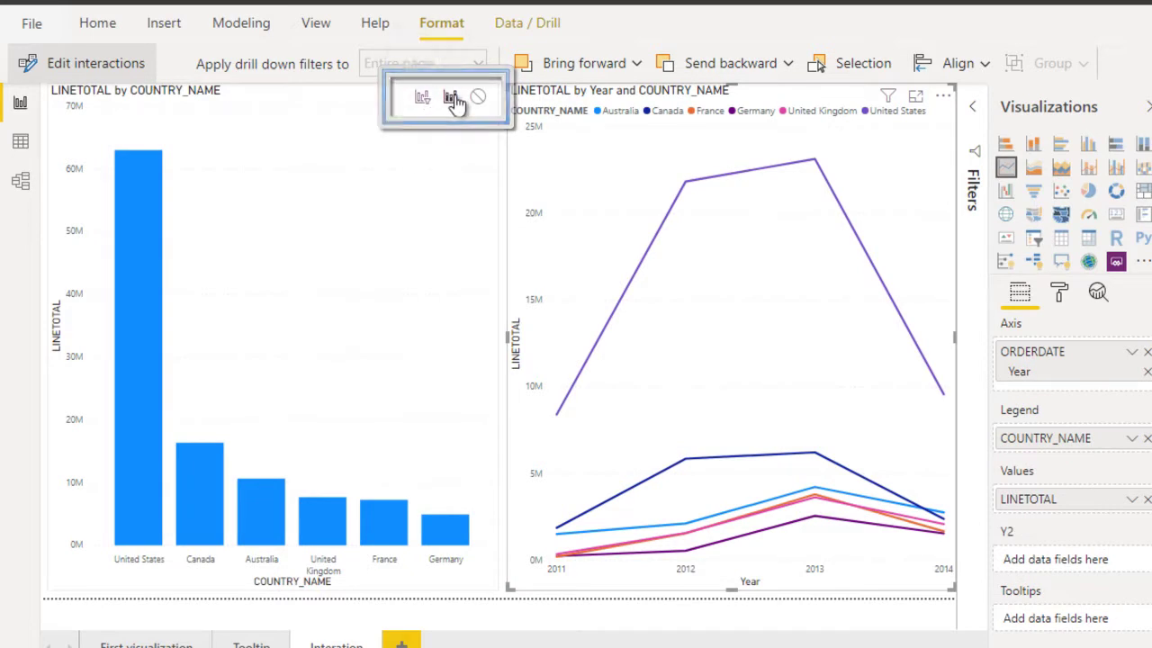
Step: With the line chart as source, set the bar chart to Filter and test the United States 2013 point
left_click(813, 165)
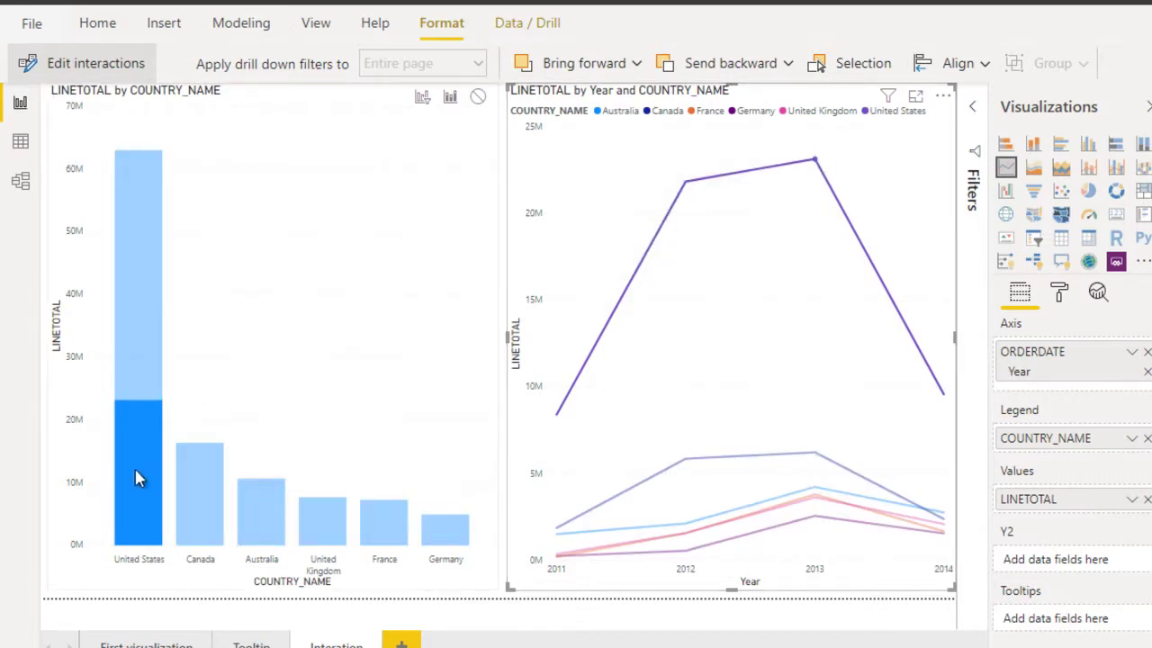
mouse_move(119, 469)
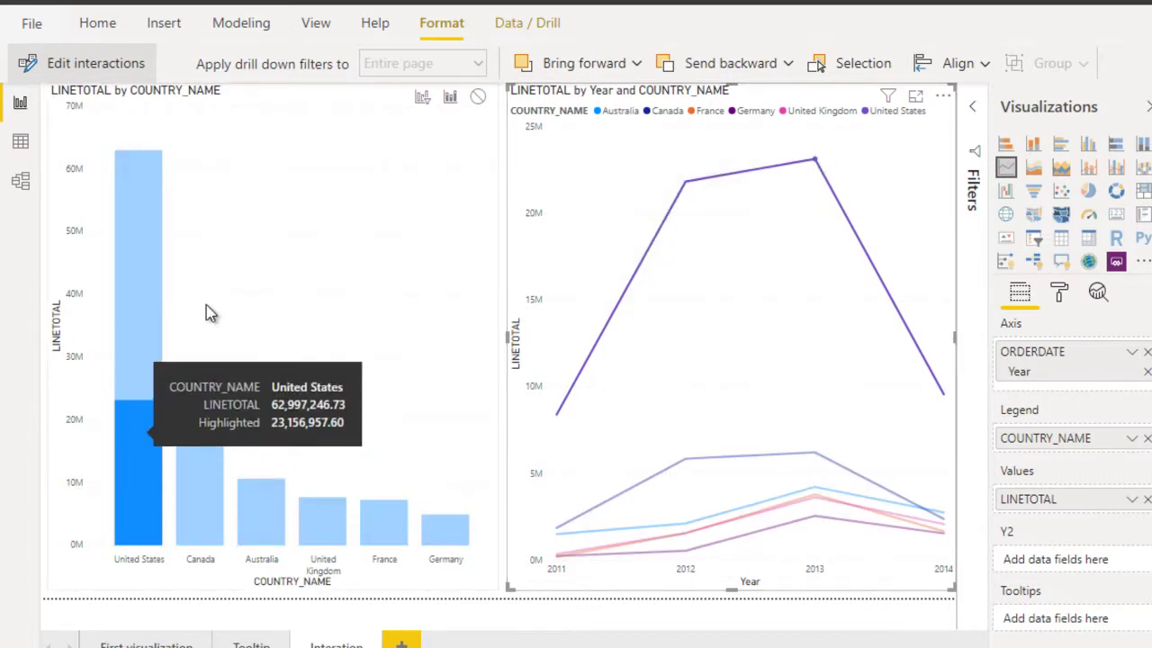
left_click(438, 94)
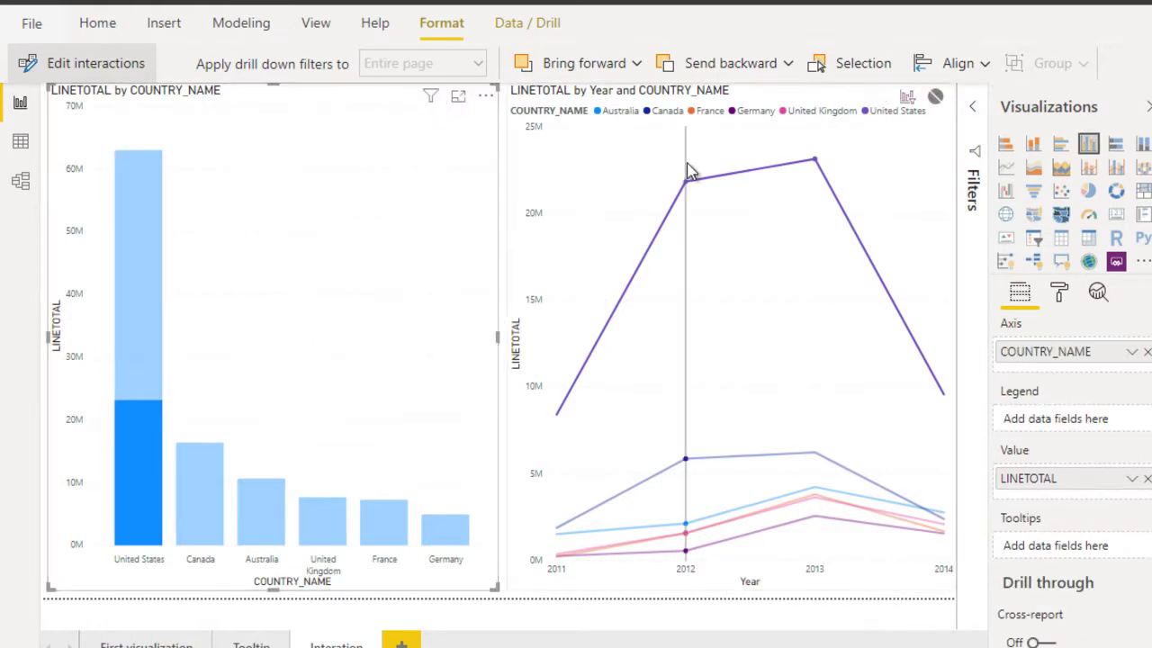
left_click(884, 154)
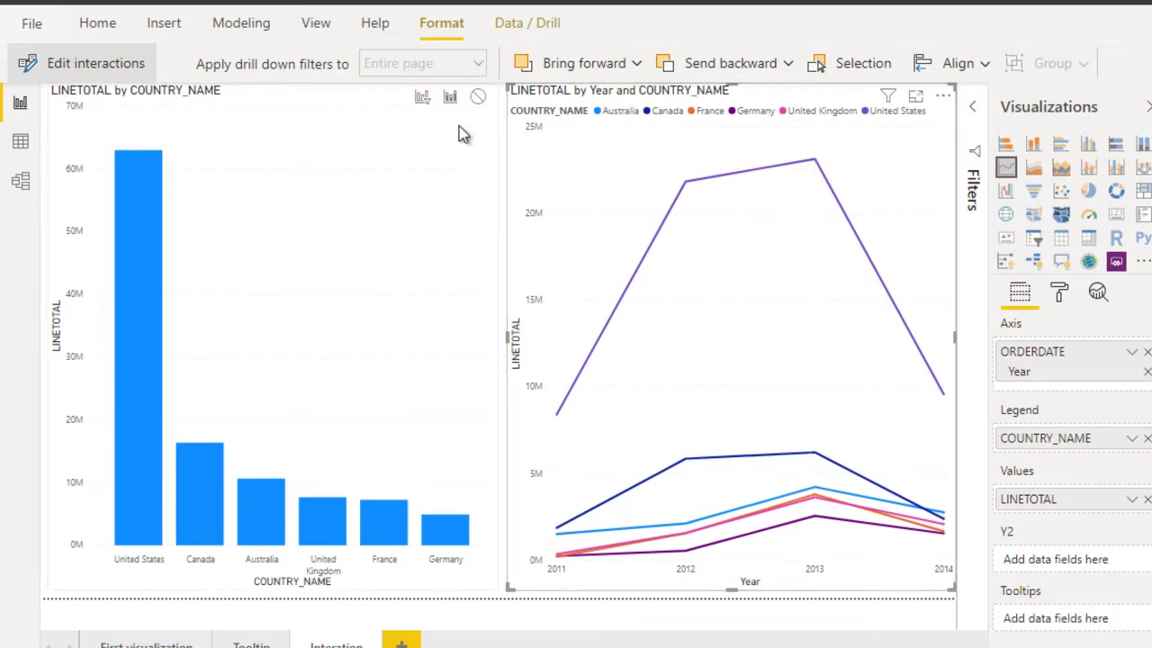
left_click(423, 99)
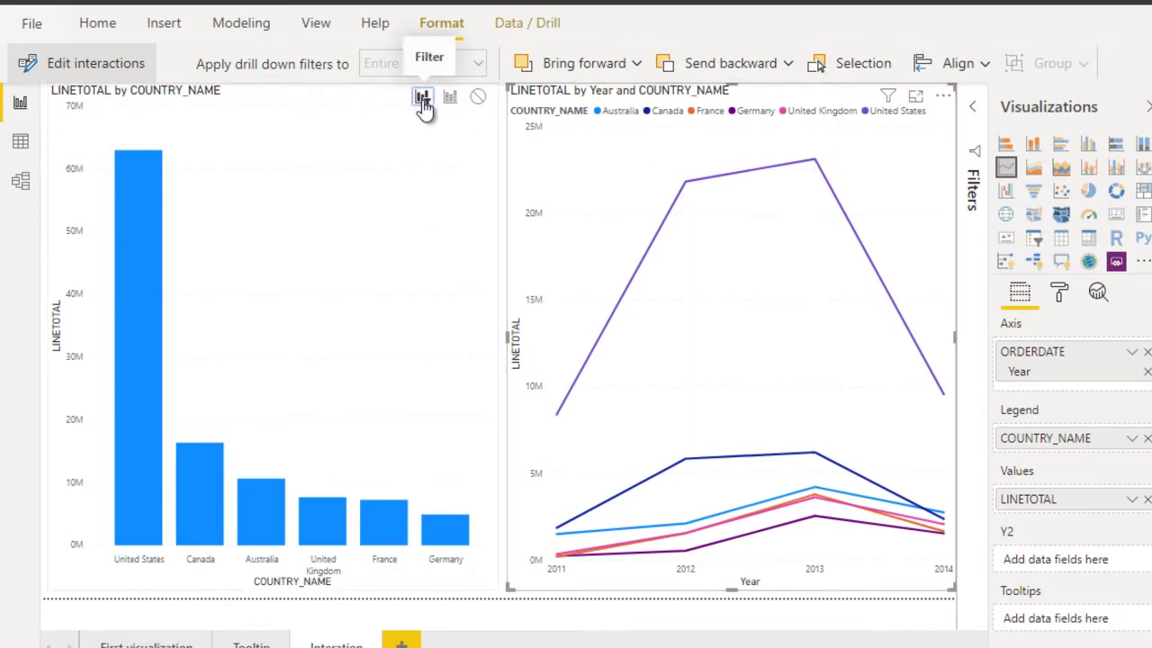
left_click(814, 162)
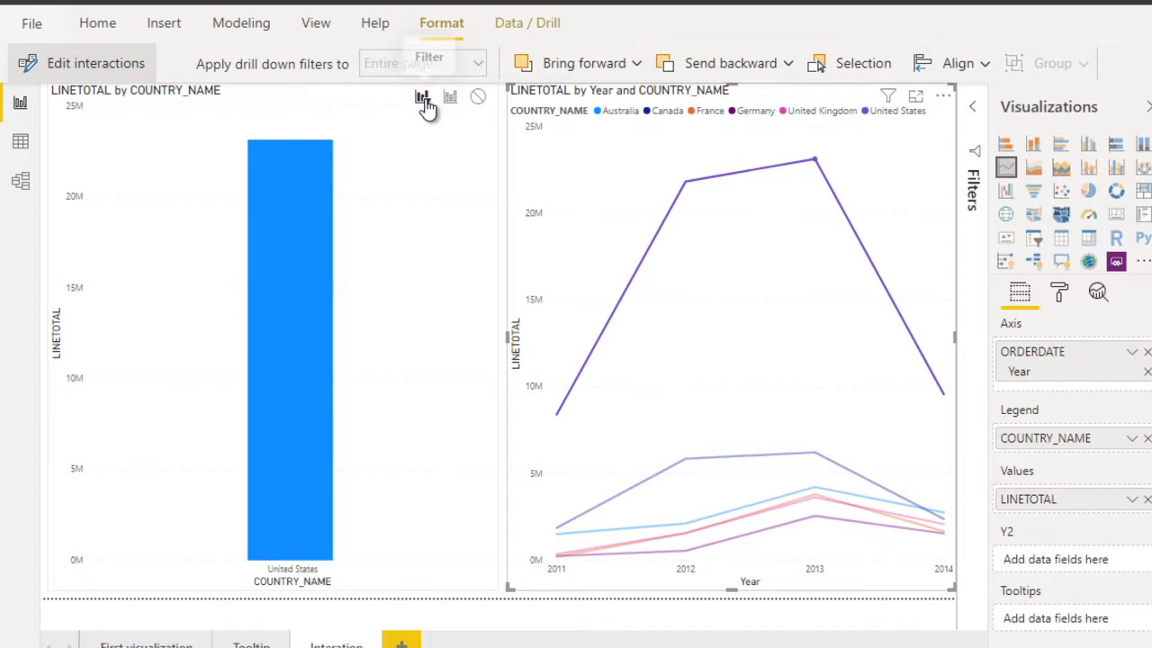
Step: Set the bar chart to None for line chart selections and confirm with Canada's 2013 point
left_click(479, 97)
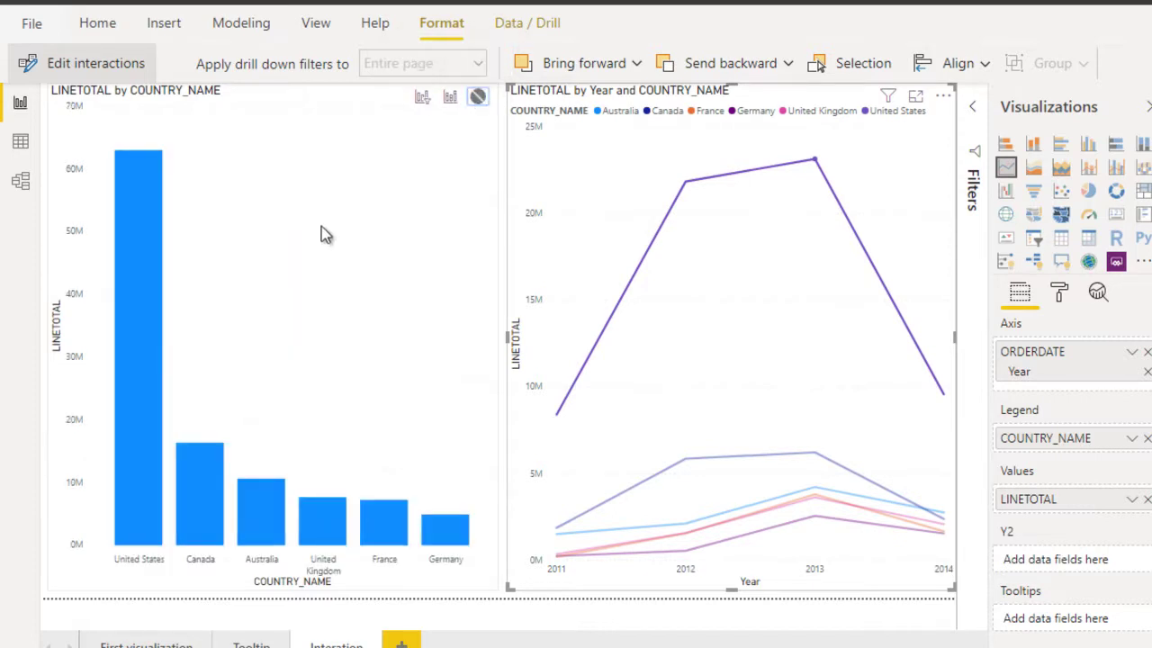
left_click(815, 454)
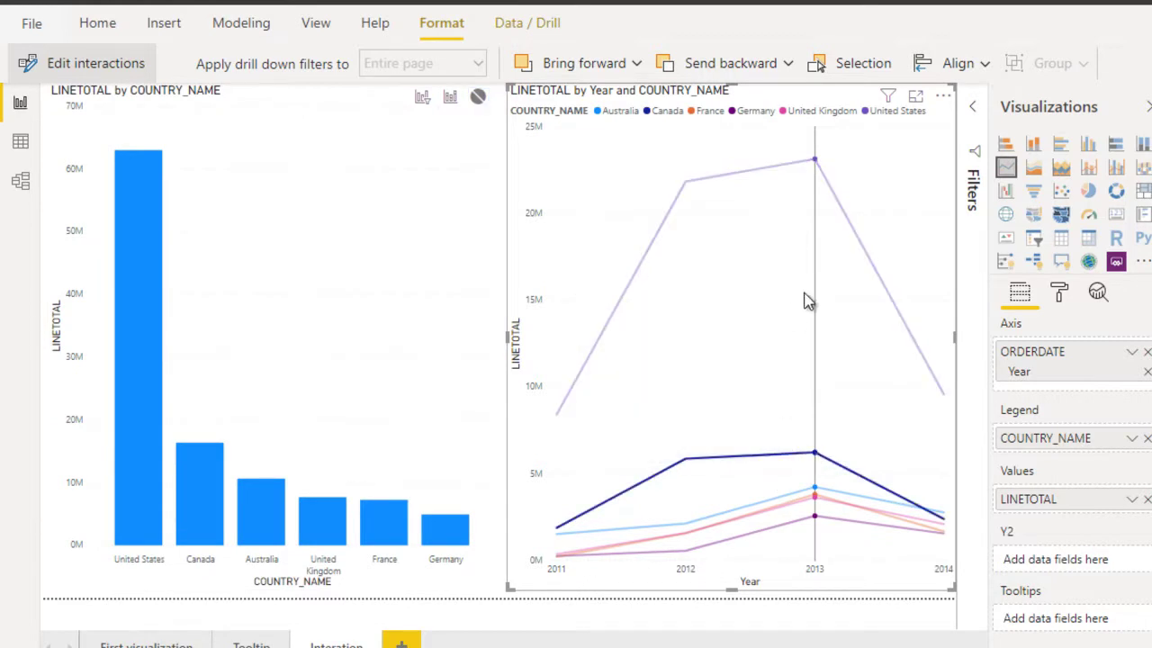
left_click(492, 203)
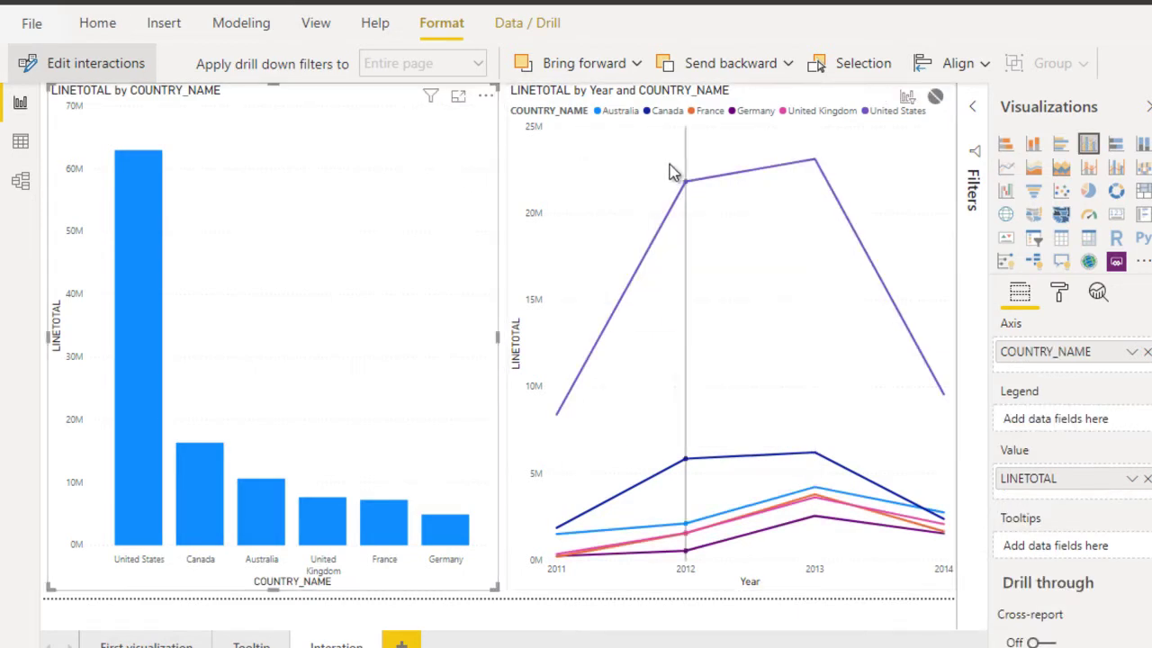
mouse_move(673, 173)
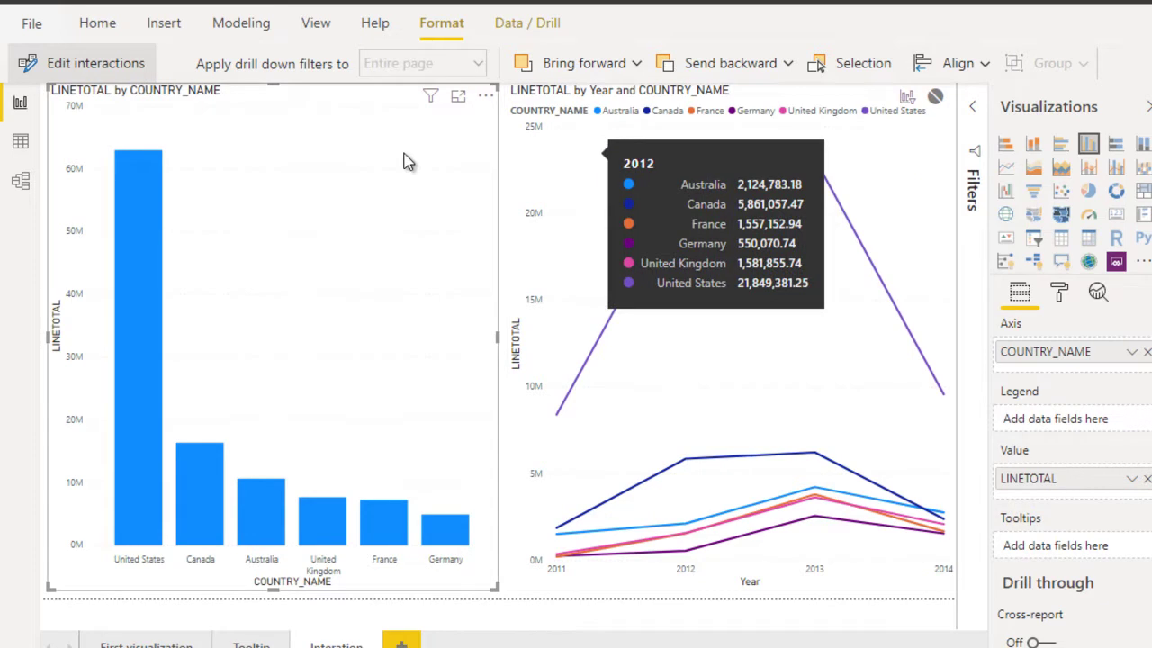
left_click(846, 134)
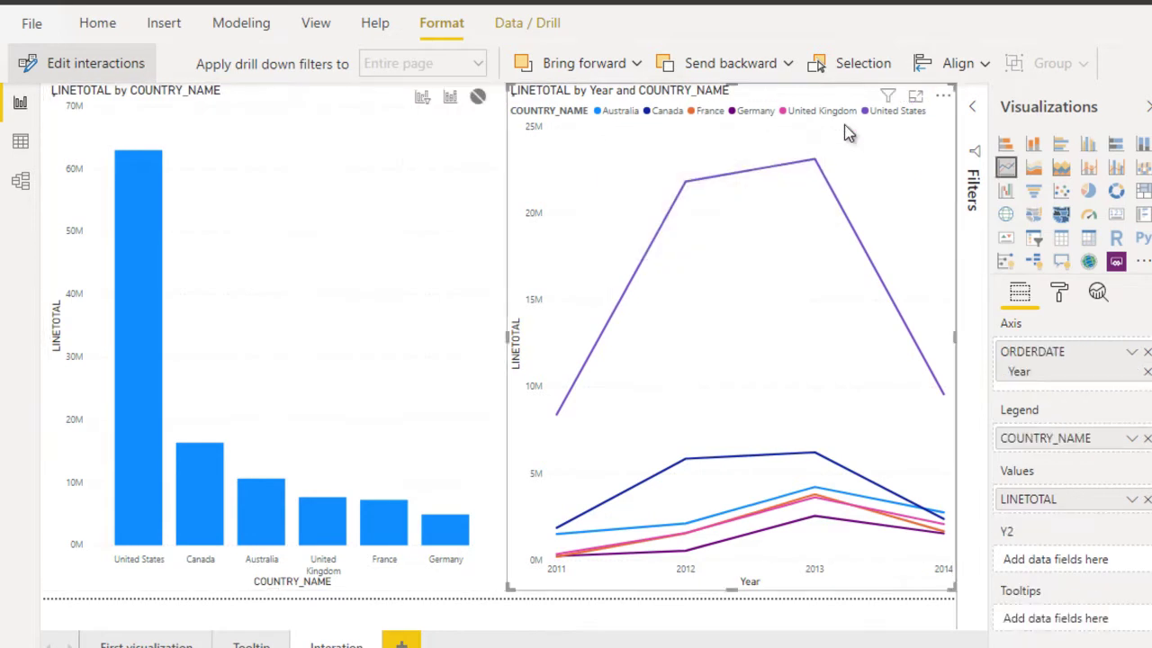